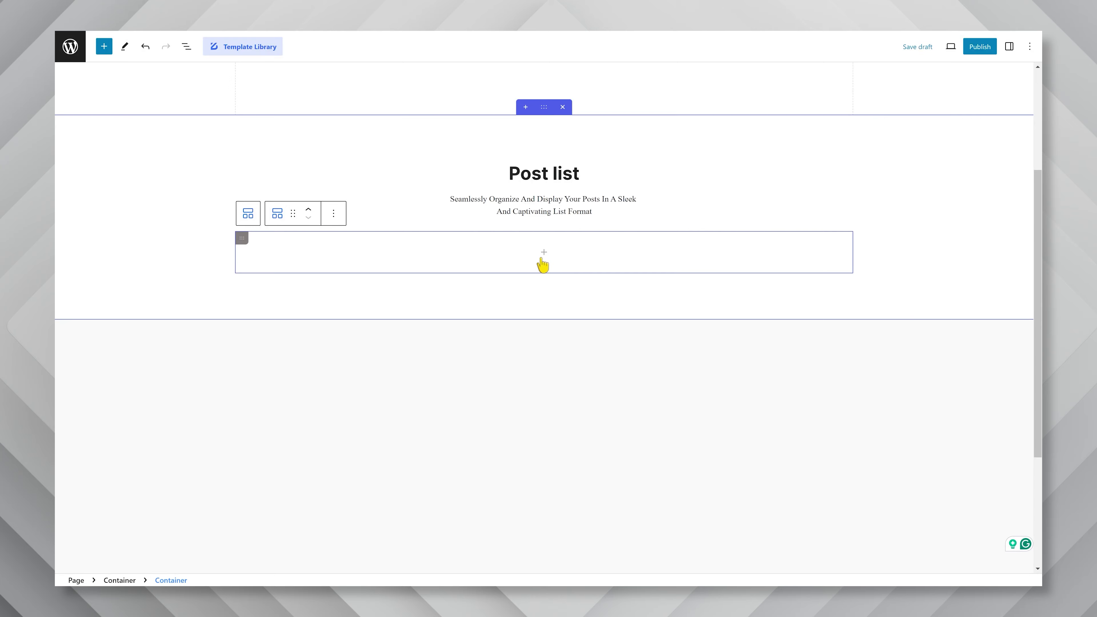
Step: Insert a Post List block by searching 'pos', then scroll to preview its posts
click(543, 253)
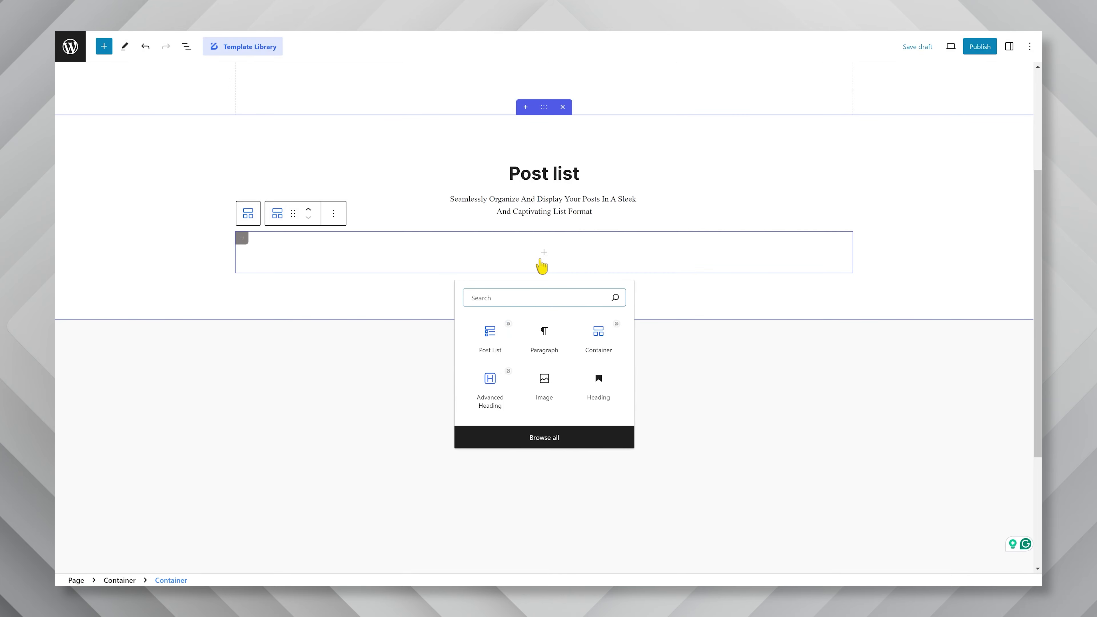
text(pos)
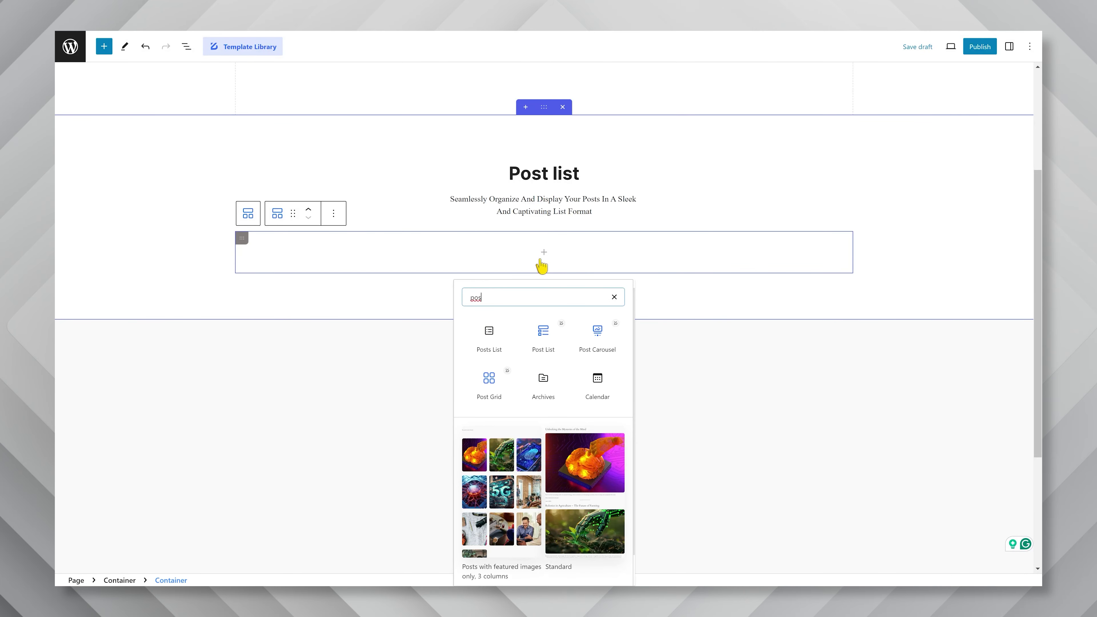
click(544, 333)
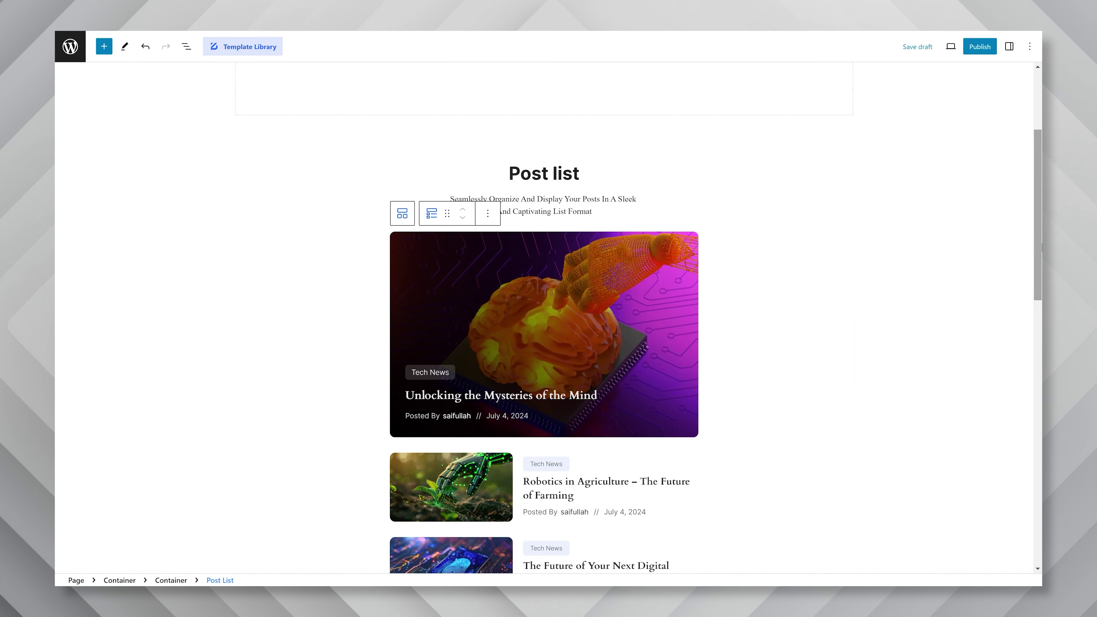
scroll(1035, 303, down, 5)
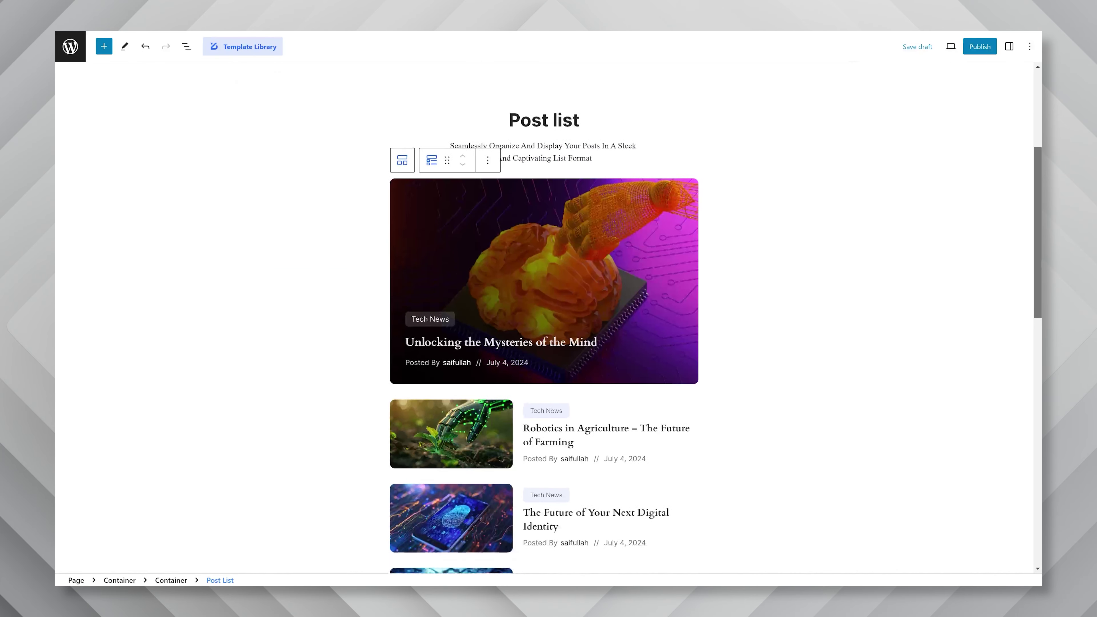
drag(1037, 315, 1023, 274)
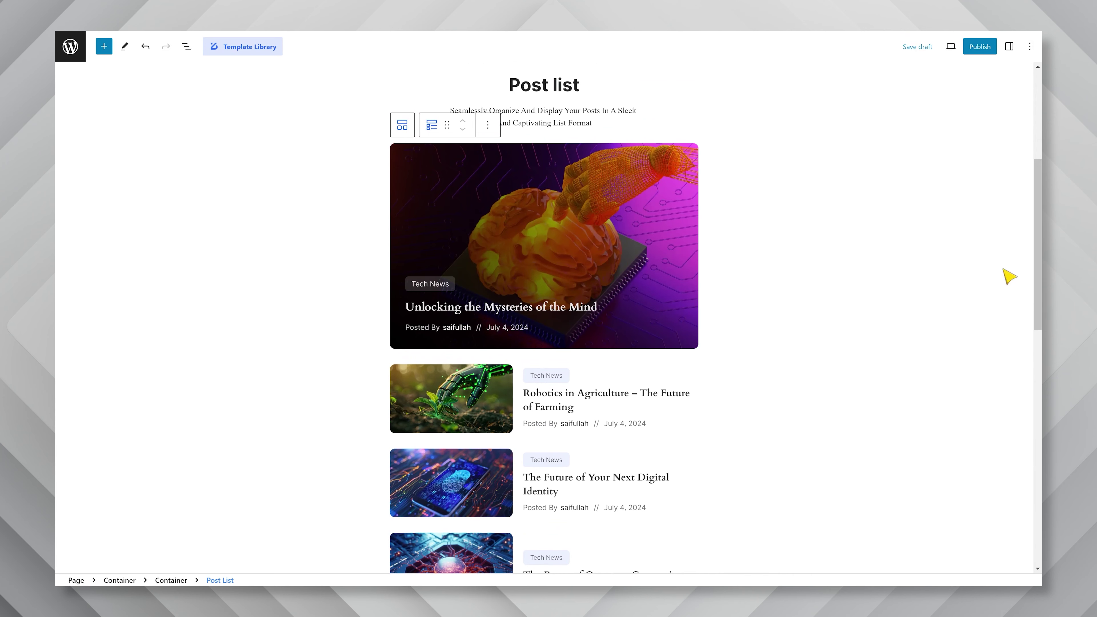
Step: Try layout Presets 2 and 3, then settle on Preset 1 for the post list
click(1009, 47)
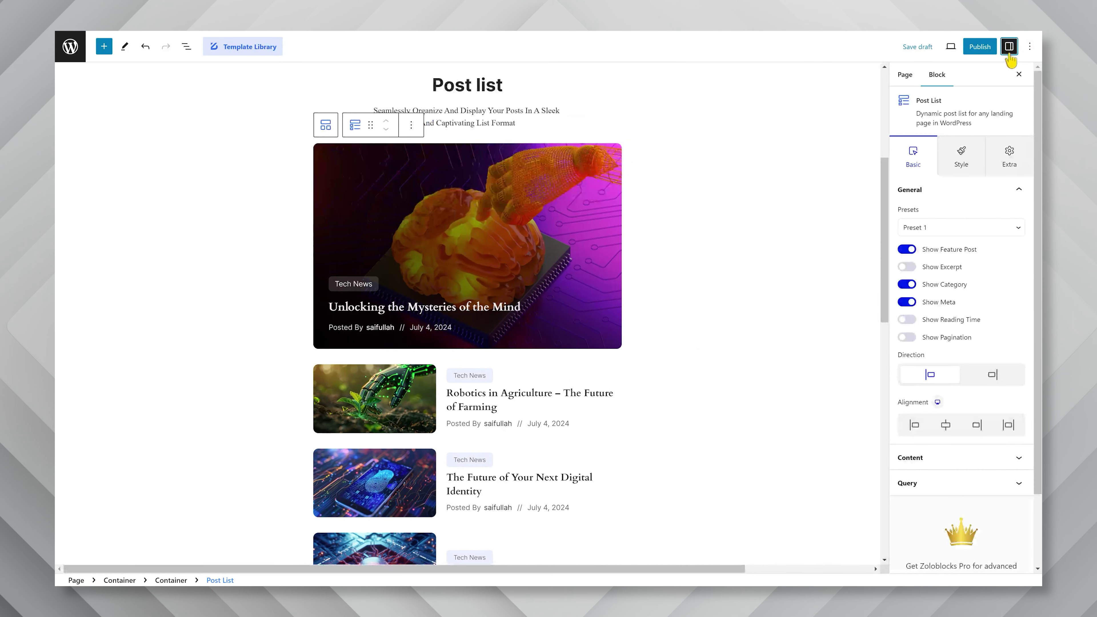
click(930, 232)
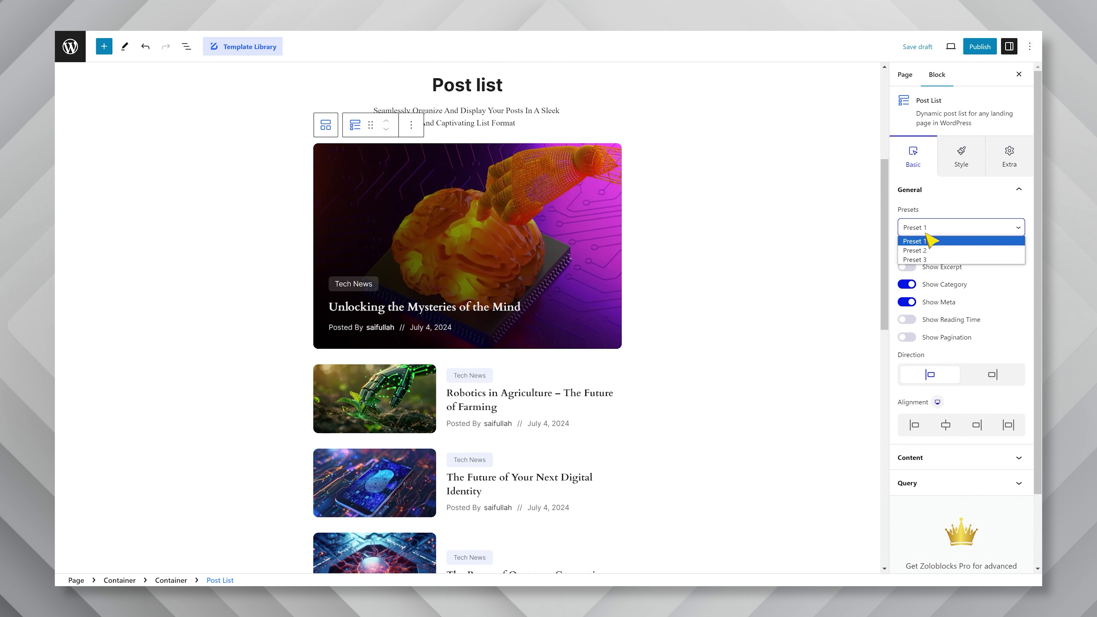
click(927, 251)
click(931, 230)
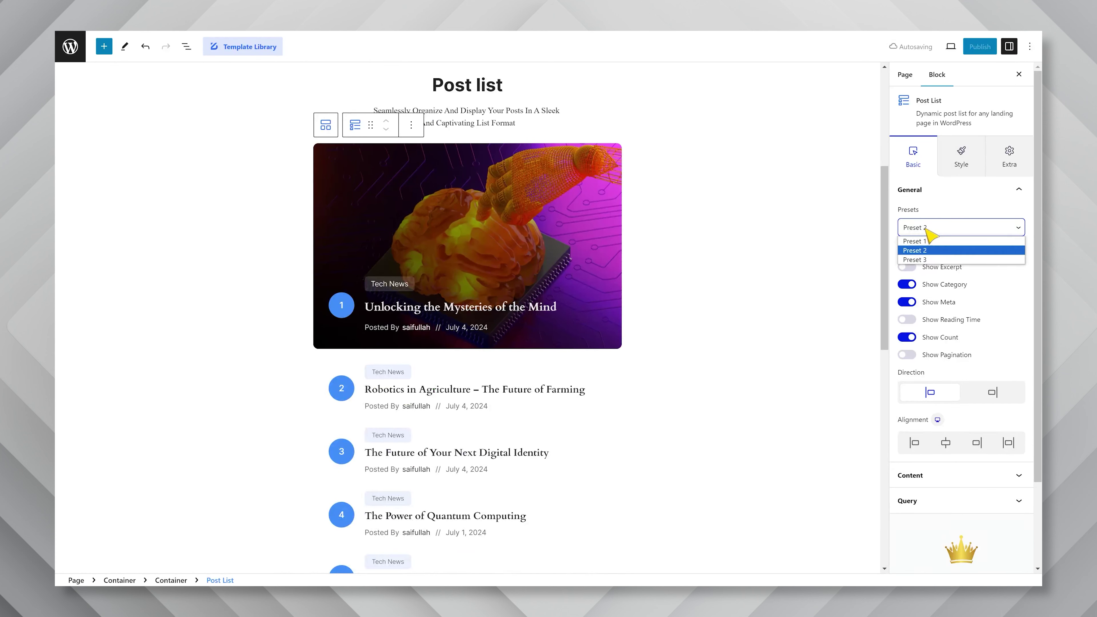
click(933, 260)
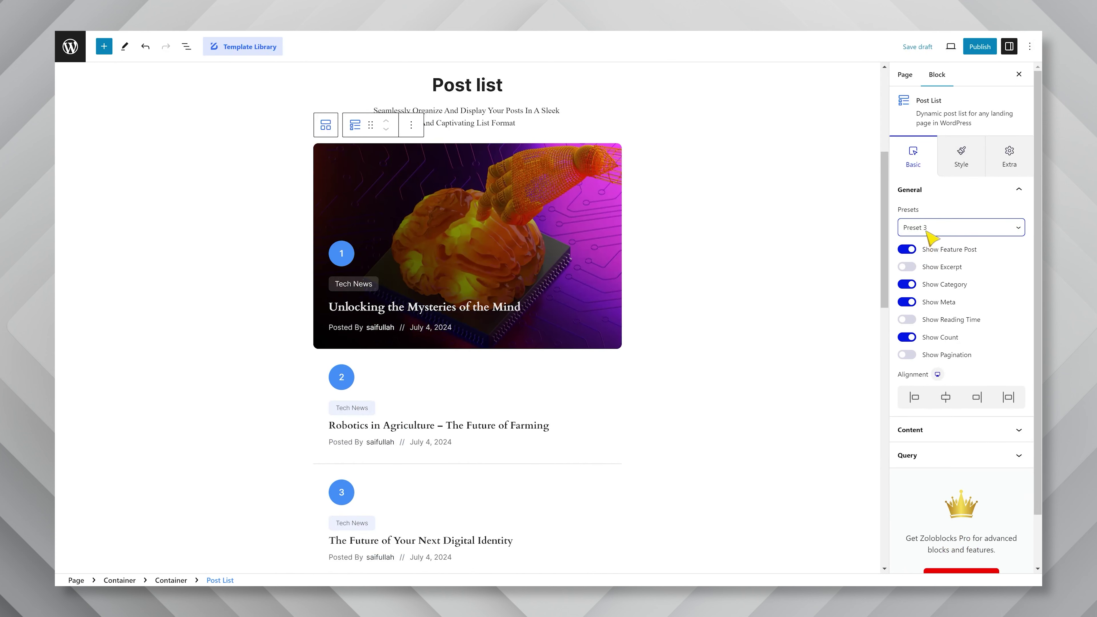
click(927, 233)
click(928, 241)
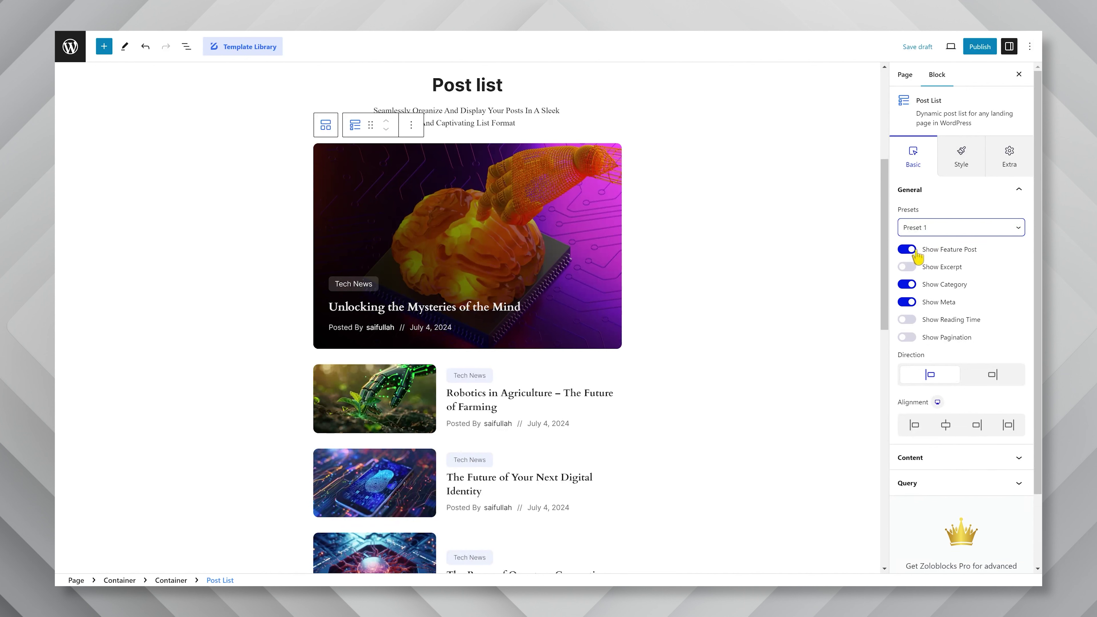
Step: Keep excerpts and reading time hidden, and enable pagination below the posts
click(908, 267)
click(910, 268)
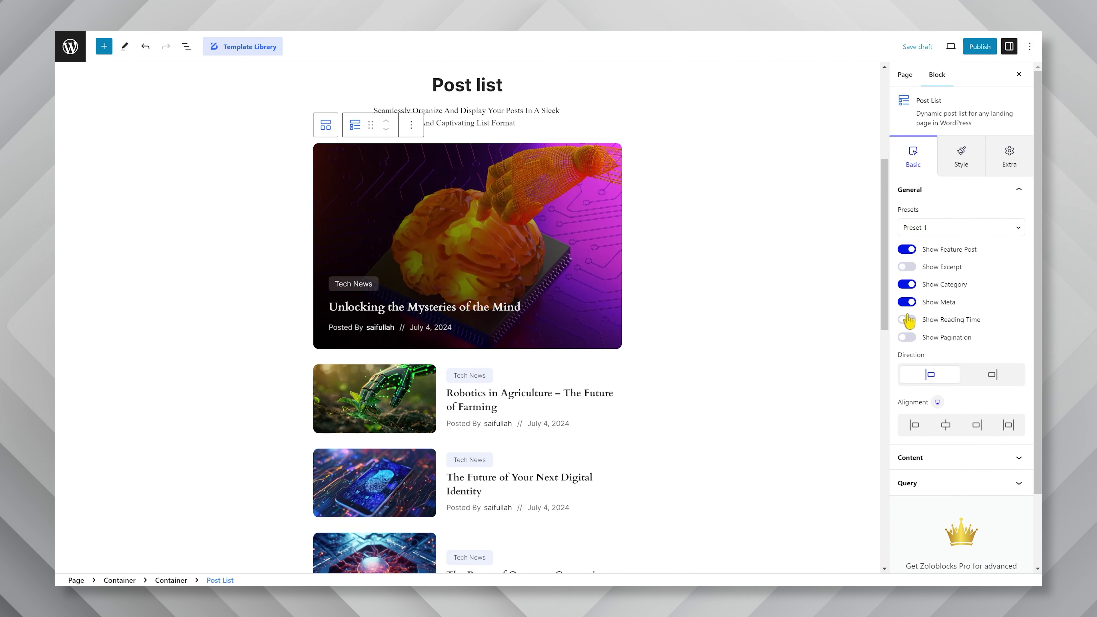
click(908, 328)
click(906, 324)
click(907, 337)
drag(884, 302, 885, 382)
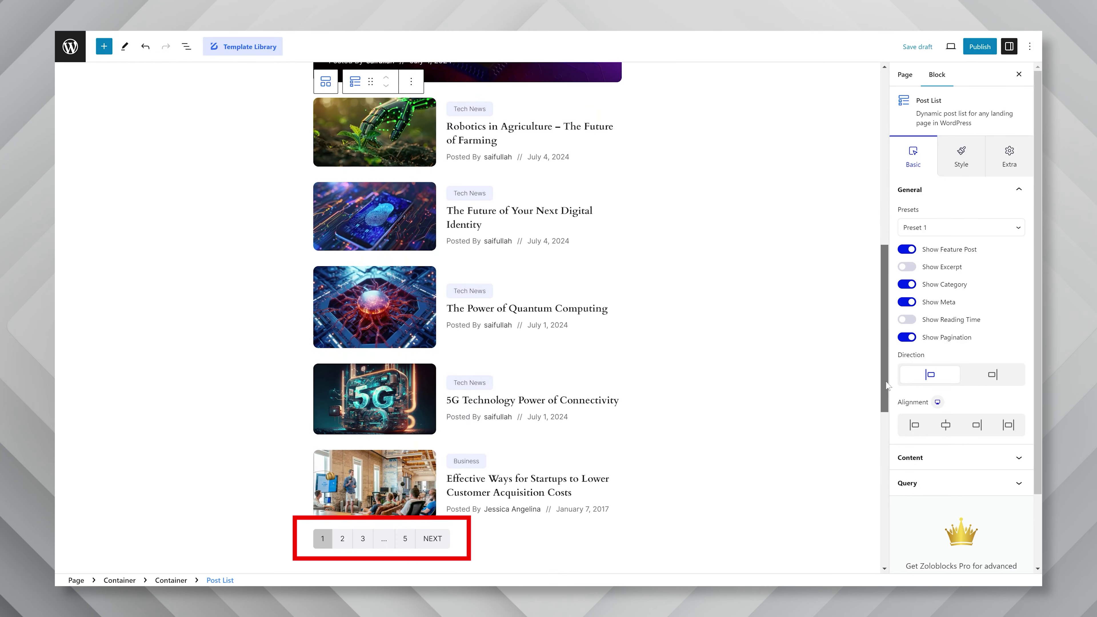
scroll(885, 384, up, 6)
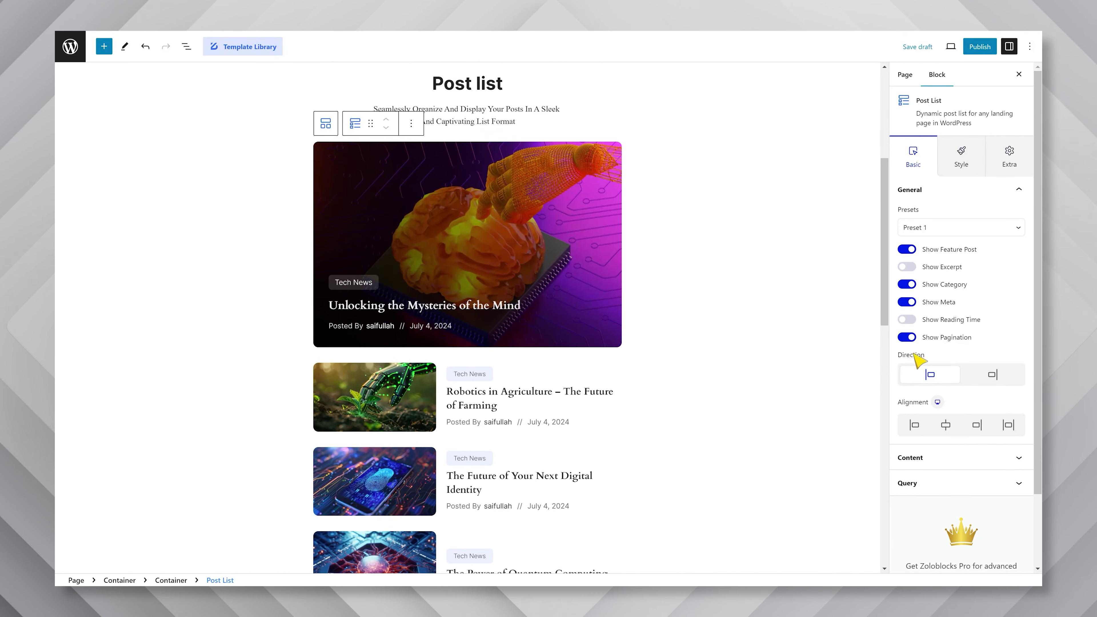
Step: Set the post direction to images on the left and left-align the text
click(992, 375)
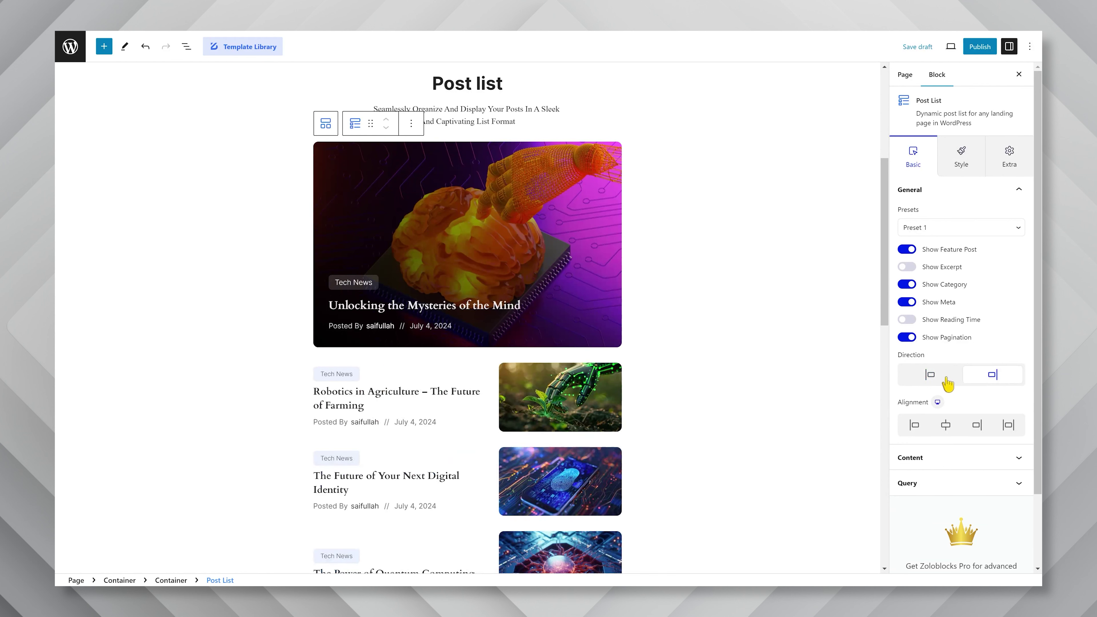
click(929, 375)
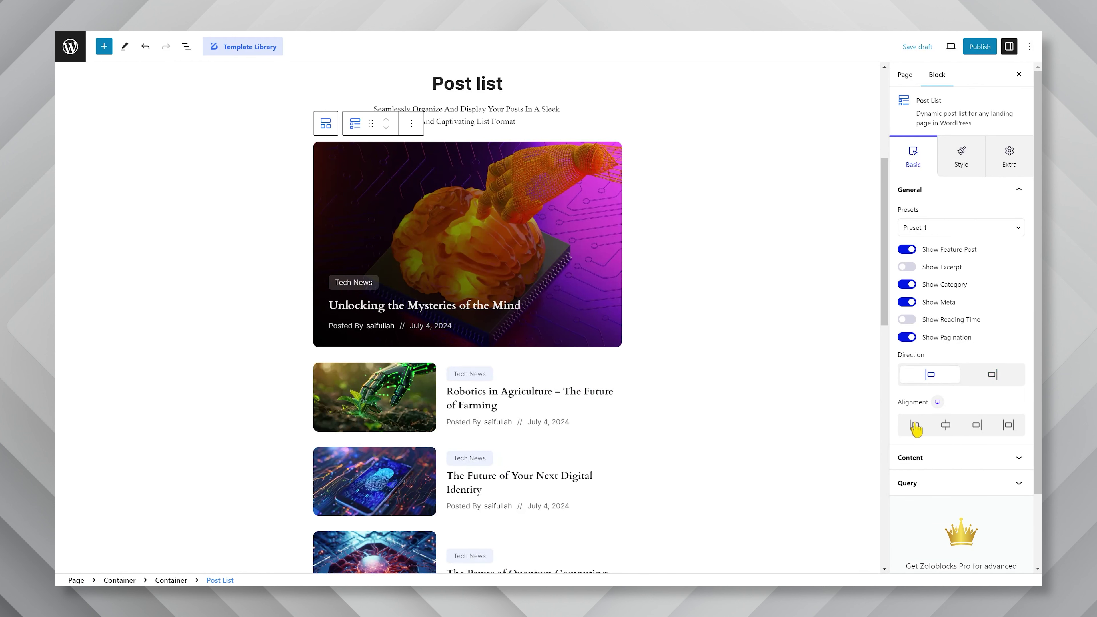
click(945, 424)
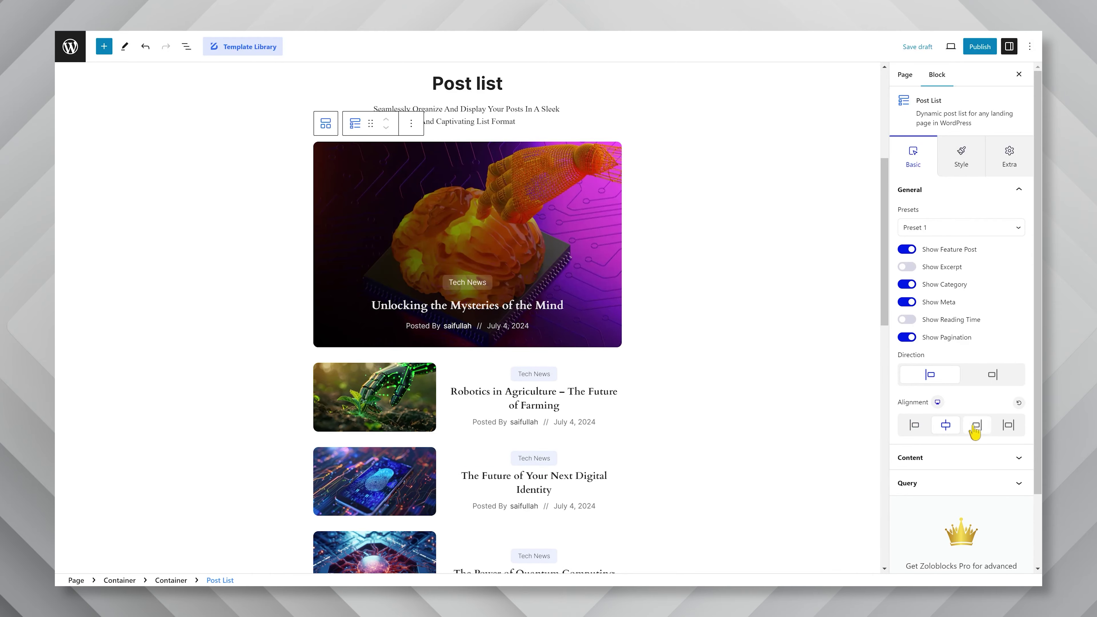
click(977, 425)
click(1008, 425)
click(915, 426)
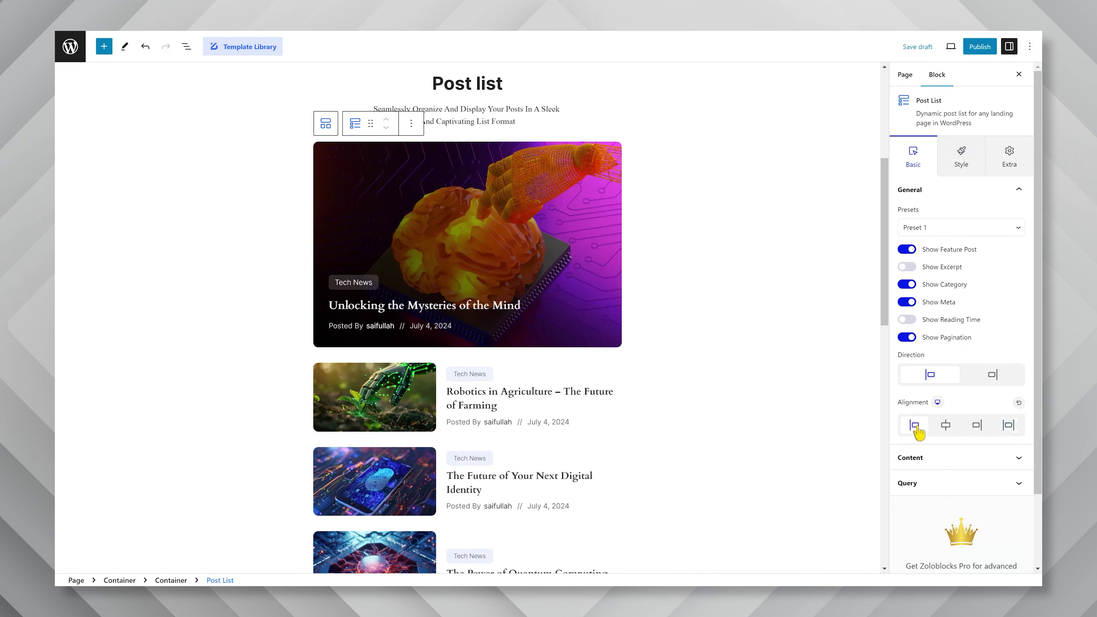
Step: Change the meta separator from '//' to '||' in the Content settings
click(914, 461)
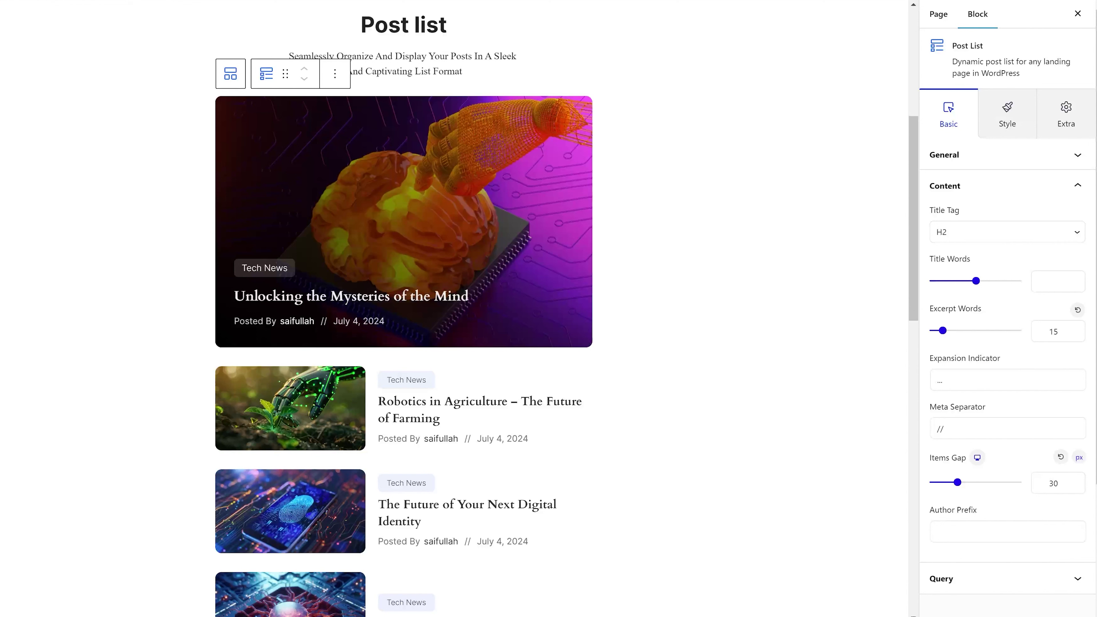
double_click(939, 429)
key(BackSpace)
text(||)
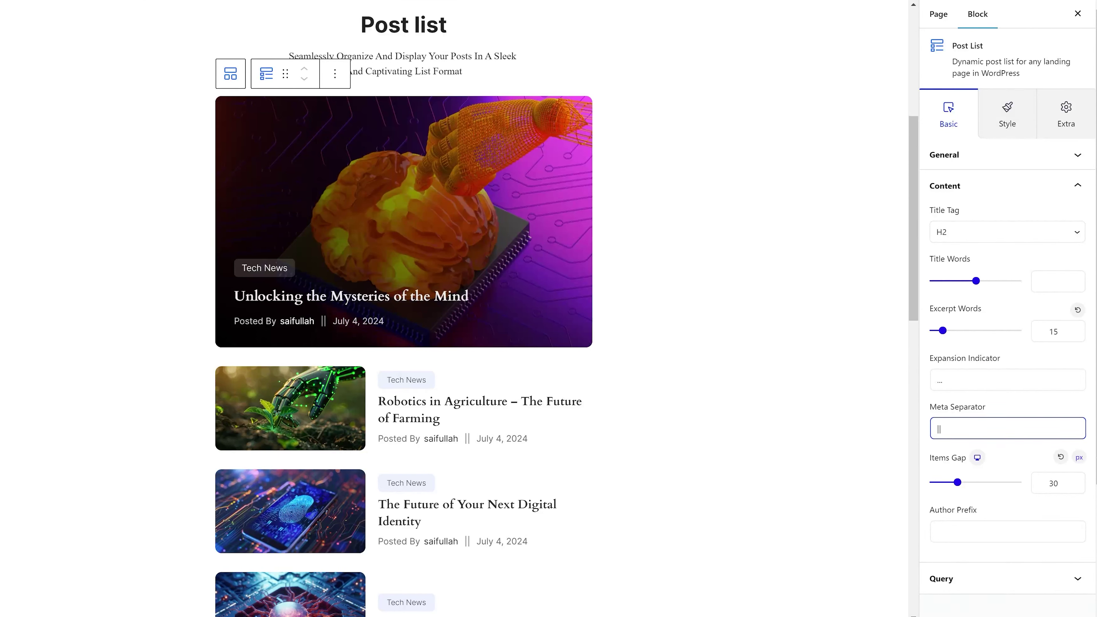
Step: Set the Items Gap slider to 31 px
scroll(953, 449, down, 2)
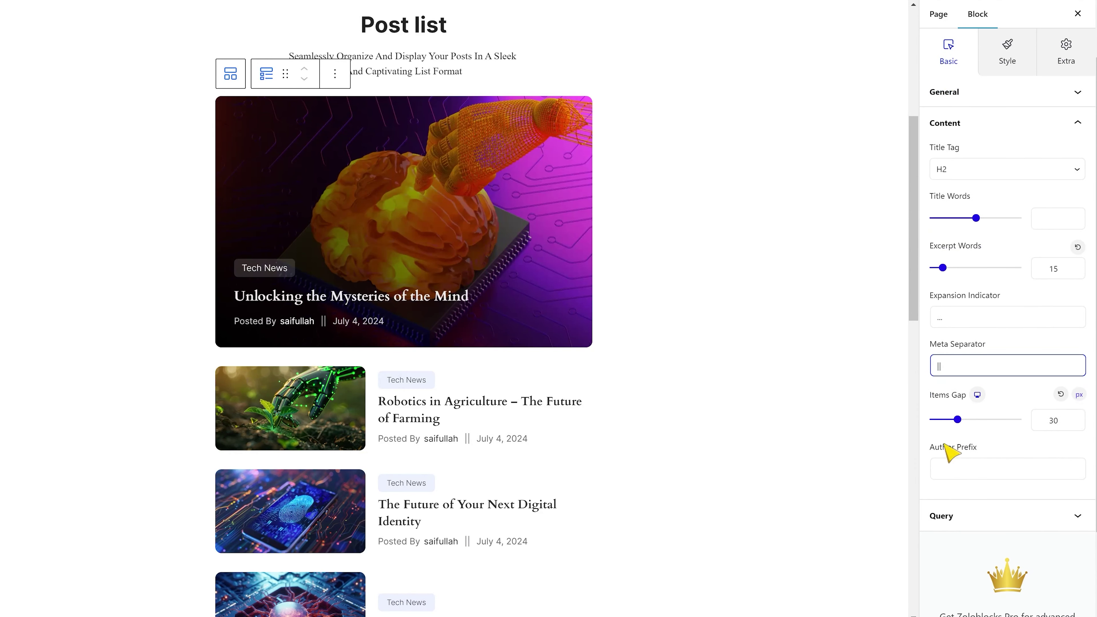
drag(958, 419, 964, 421)
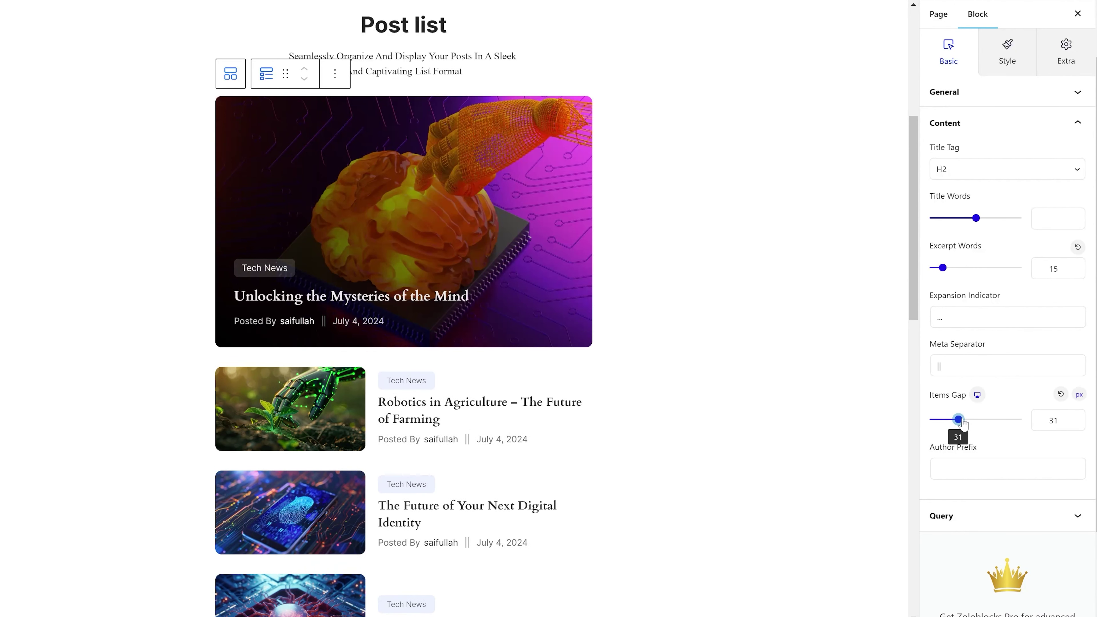
click(967, 470)
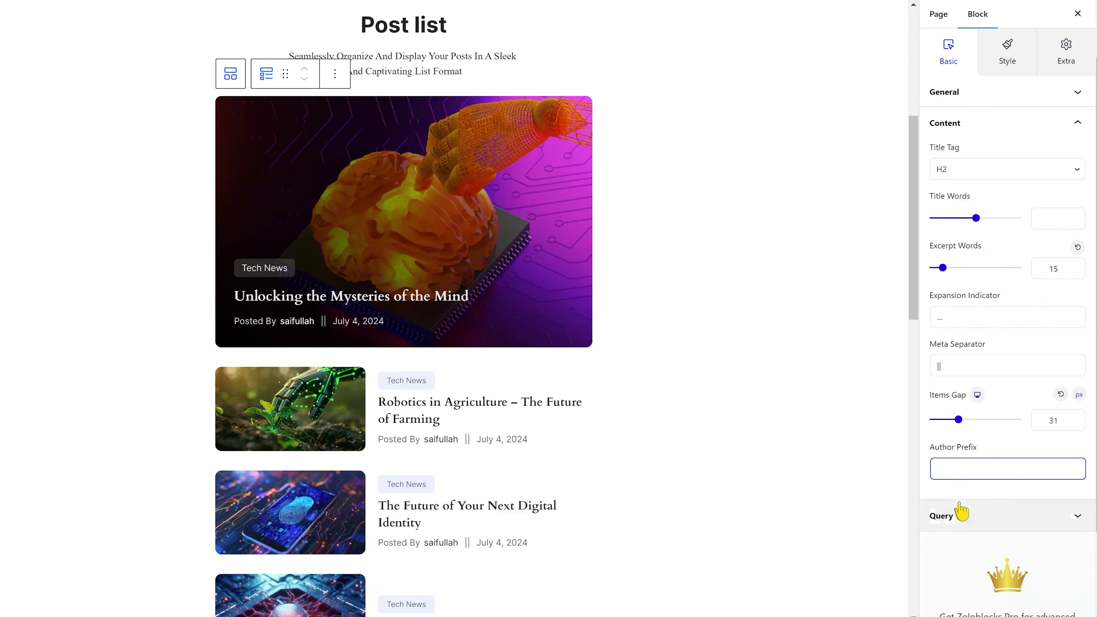
Step: Filter the Post List query to a single author's posts
click(961, 513)
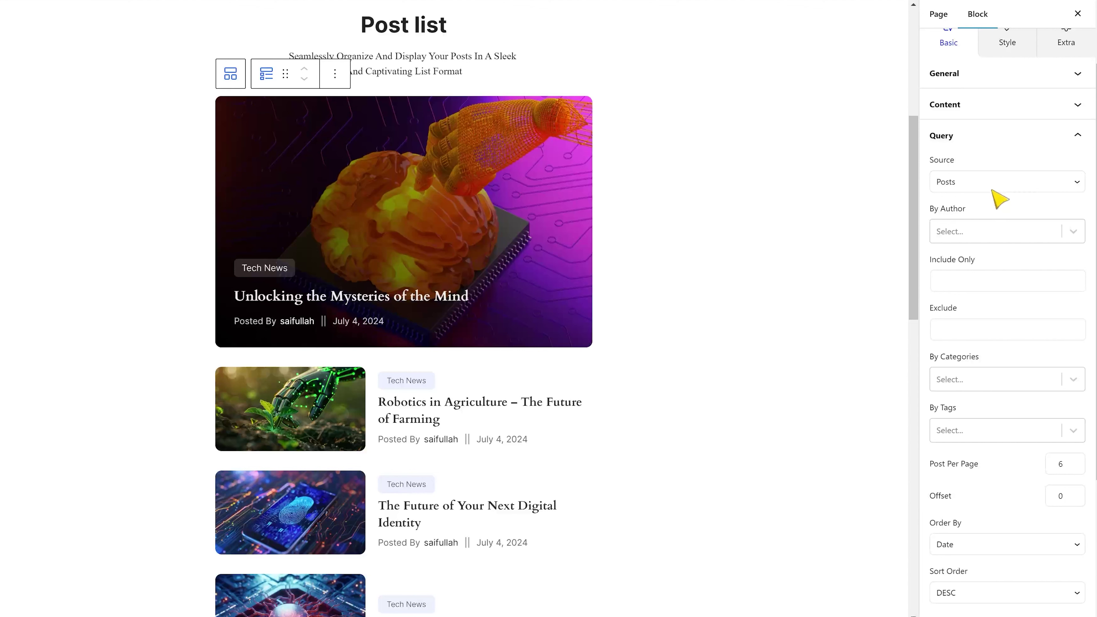
click(1009, 230)
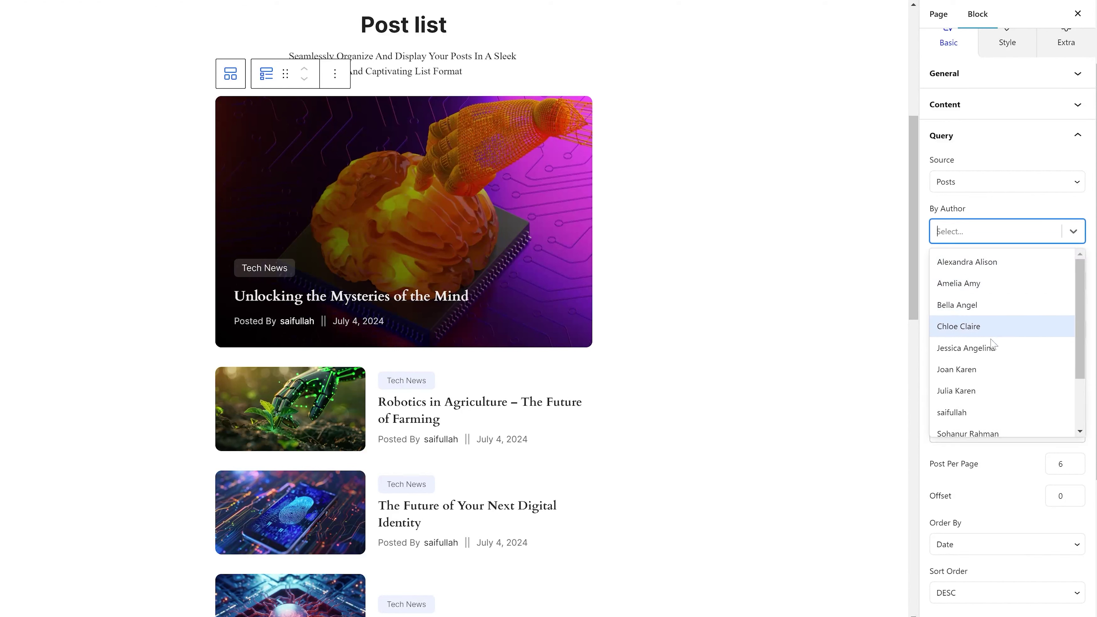
click(967, 412)
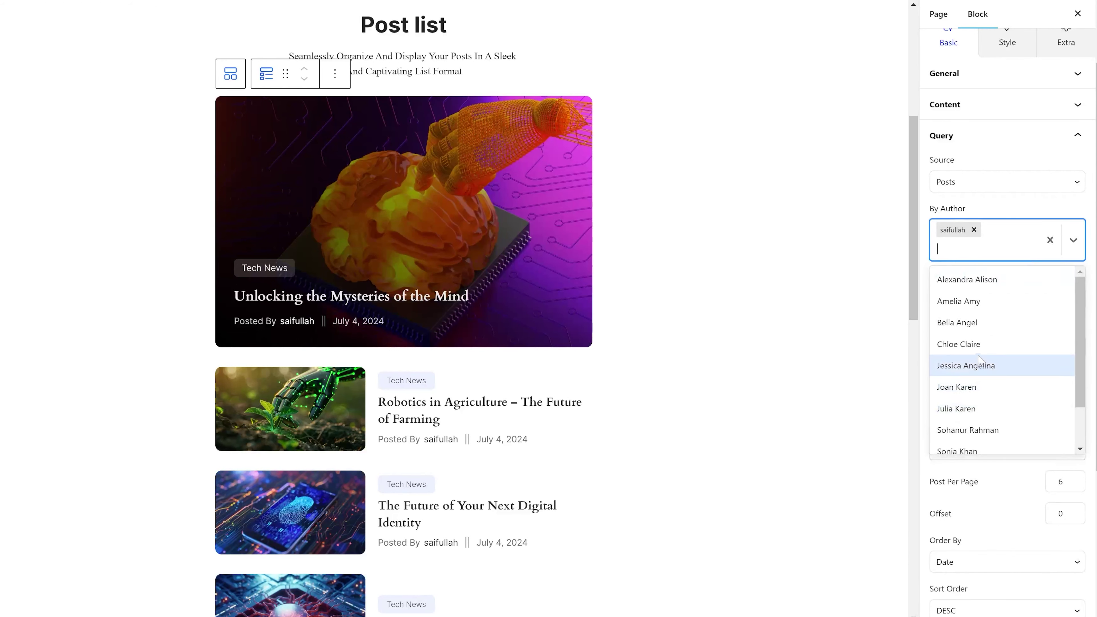
click(1067, 221)
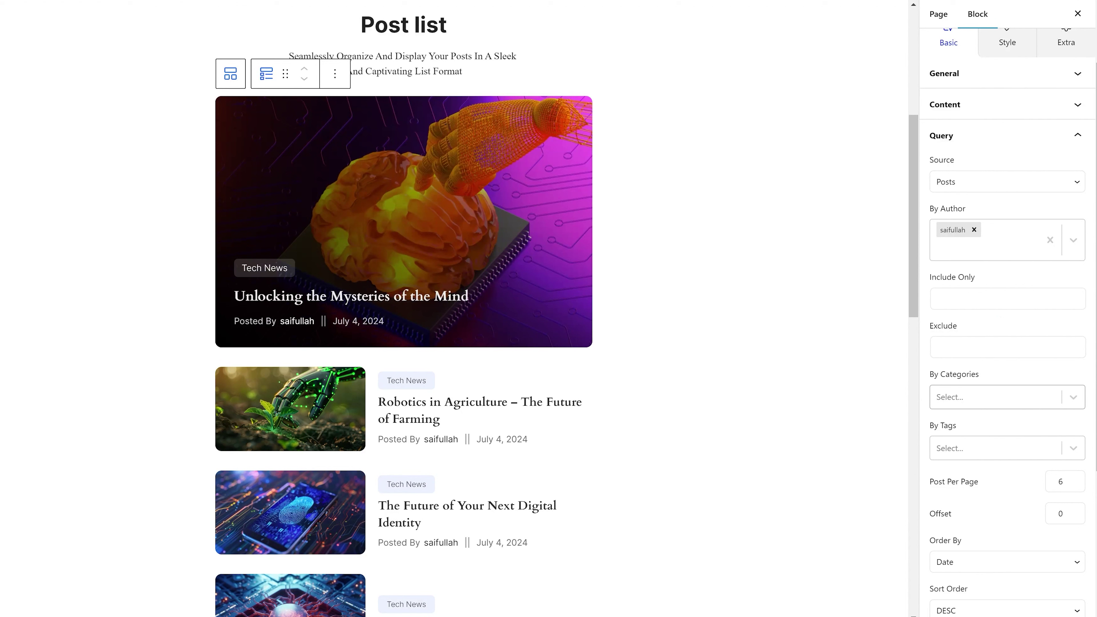
Step: Limit posts to the Tech News category and set Post Per Page to 4
click(980, 397)
click(958, 512)
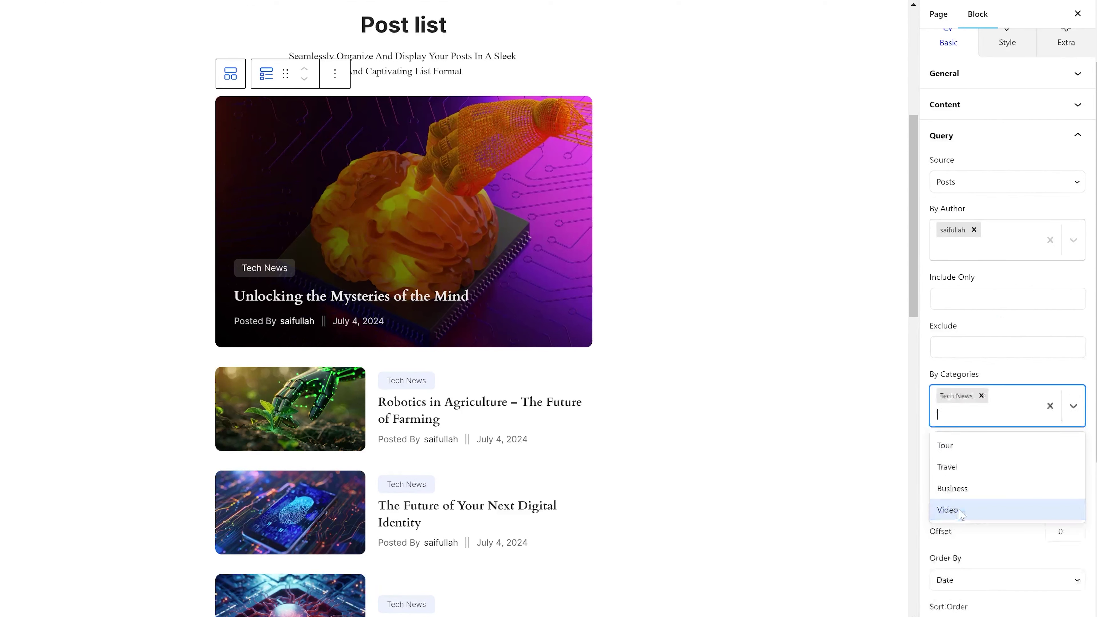
click(1015, 328)
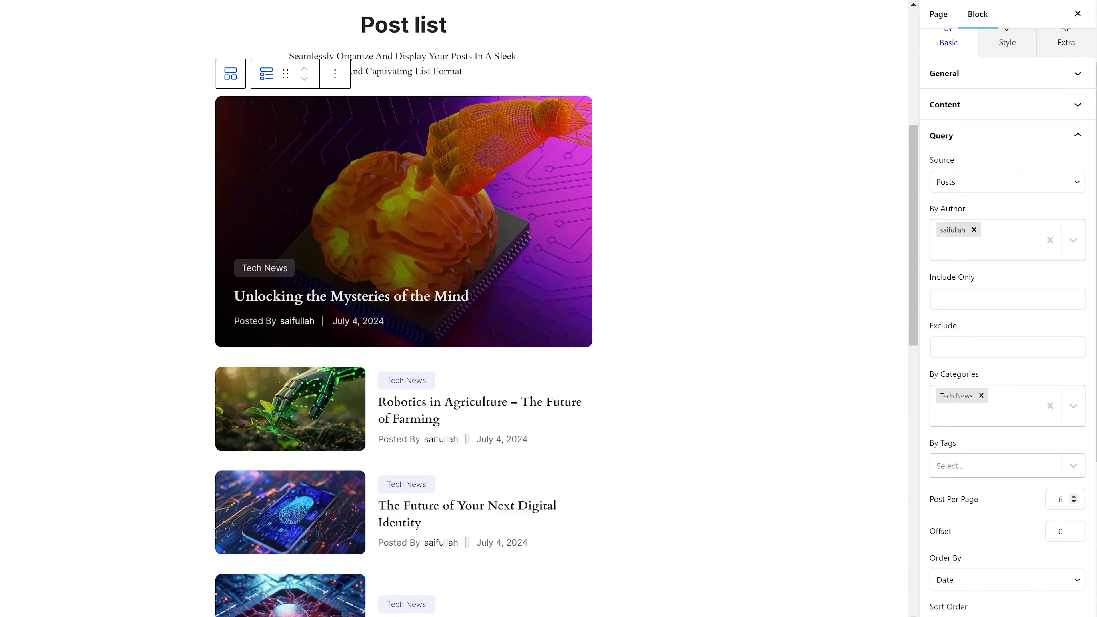
double_click(1061, 499)
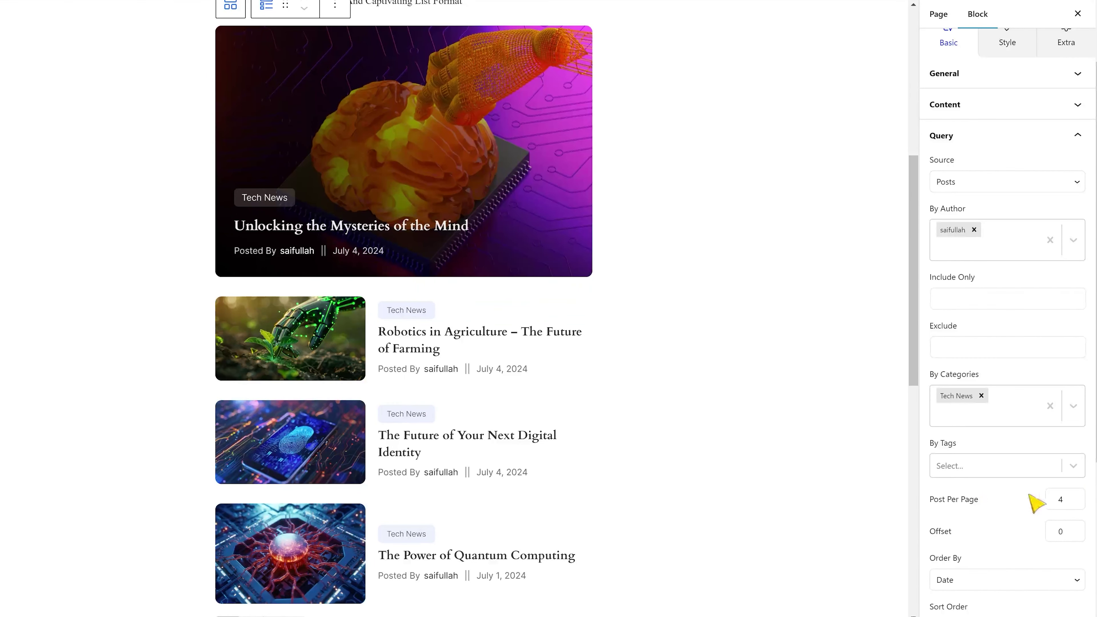
scroll(1034, 501, down, 3)
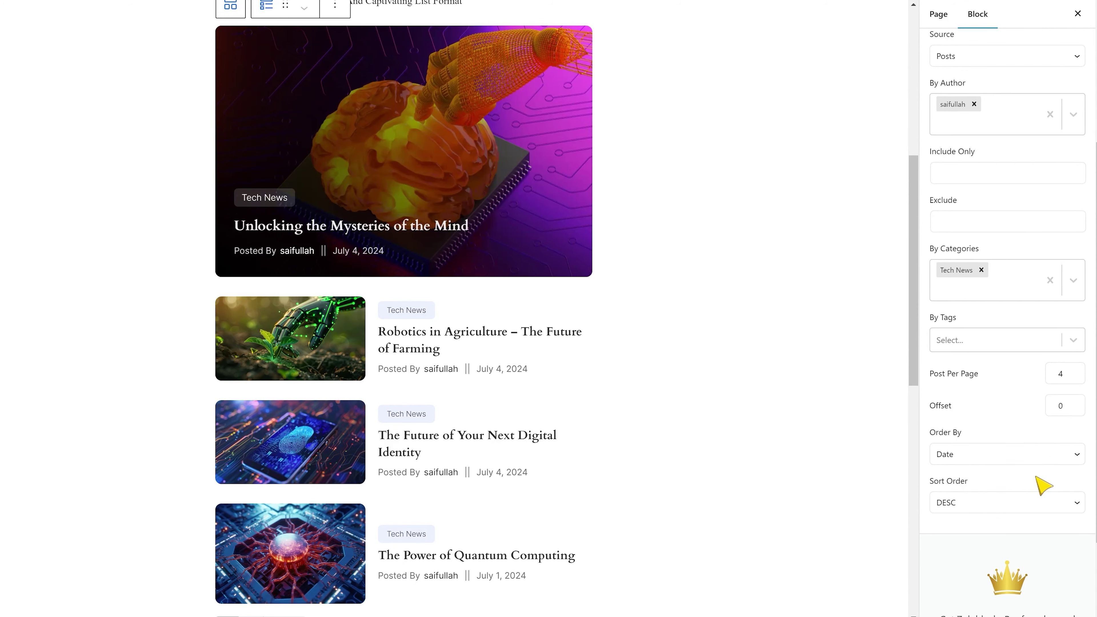
scroll(1041, 483, down, 2)
scroll(1041, 482, up, 6)
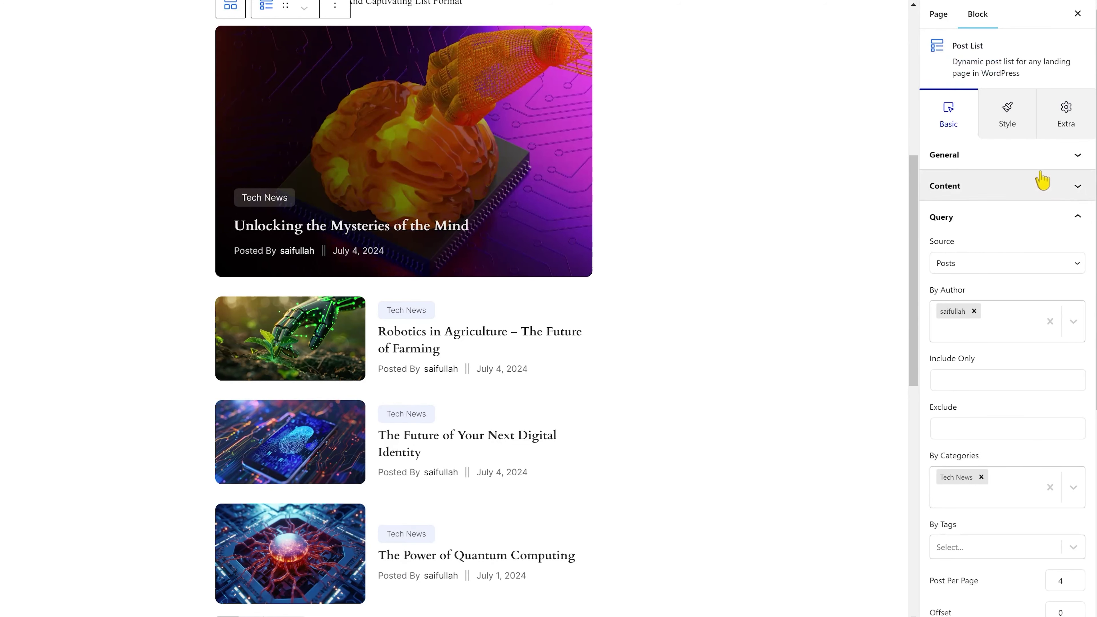
scroll(913, 152, up, 2)
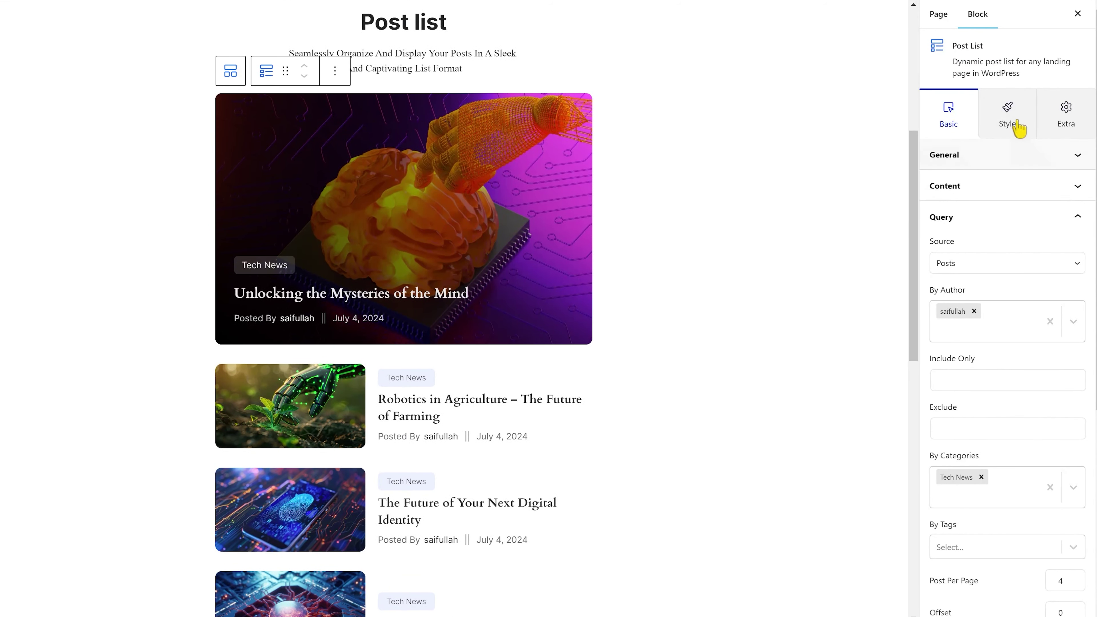
Step: Show the Style tab's Item settings for the featured post, including padding and overlay
click(1012, 123)
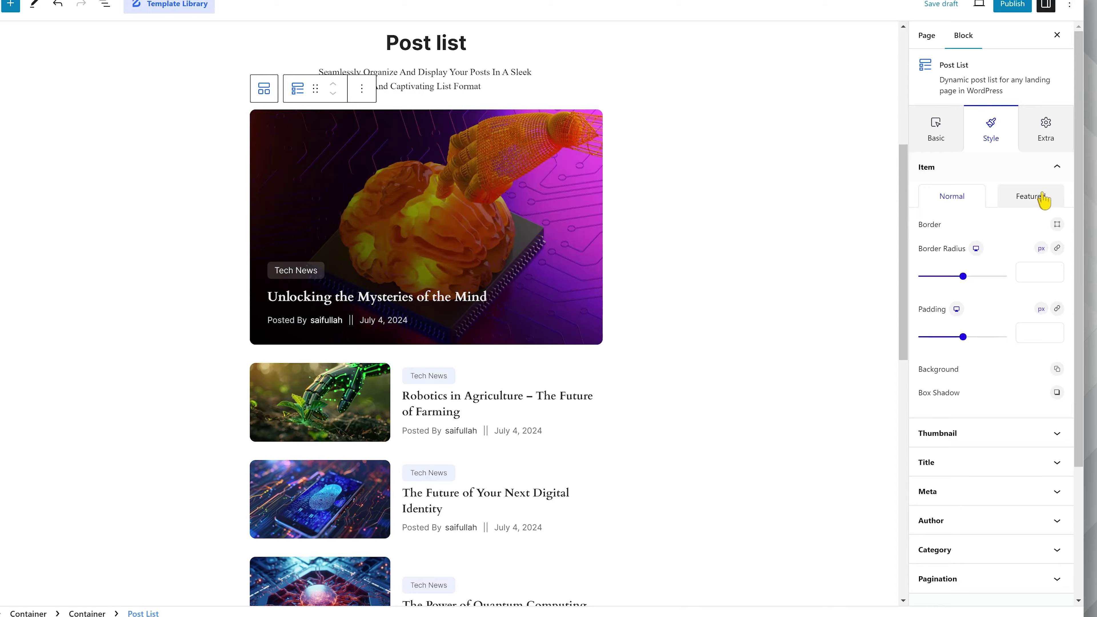
click(1040, 197)
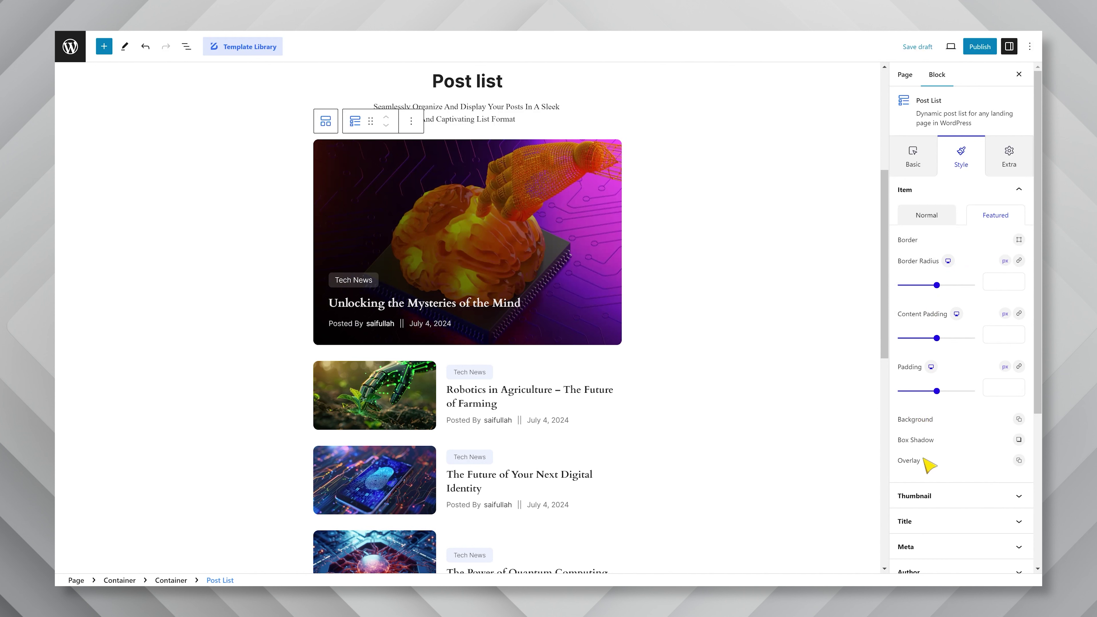
scroll(971, 453, down, 3)
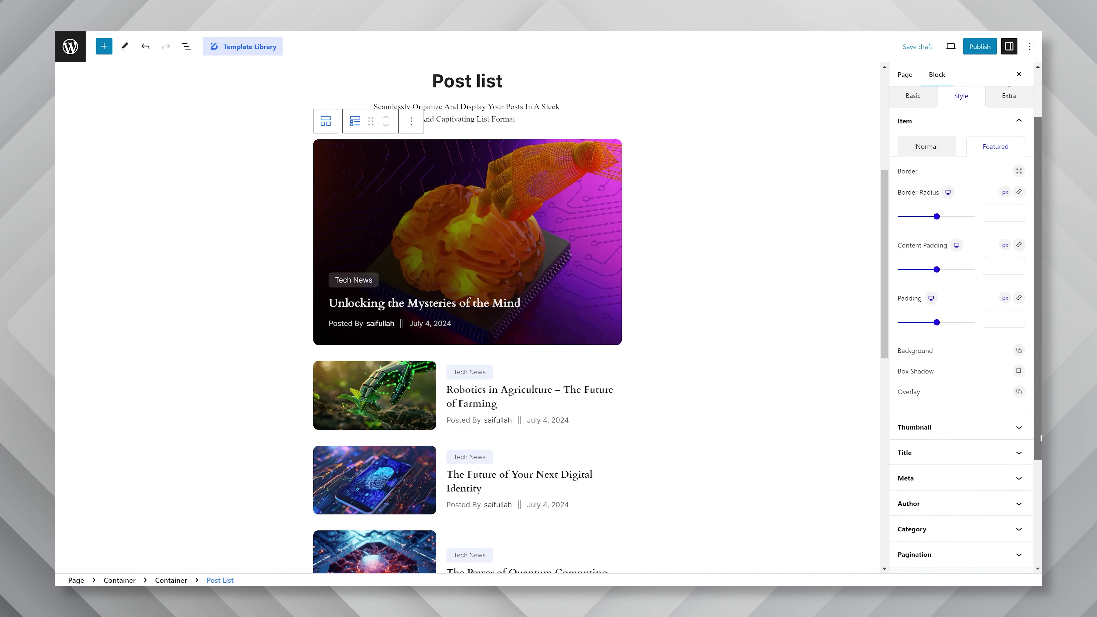
Step: Set list thumbnail height to 180 px and the featured image height to 323 px
click(976, 414)
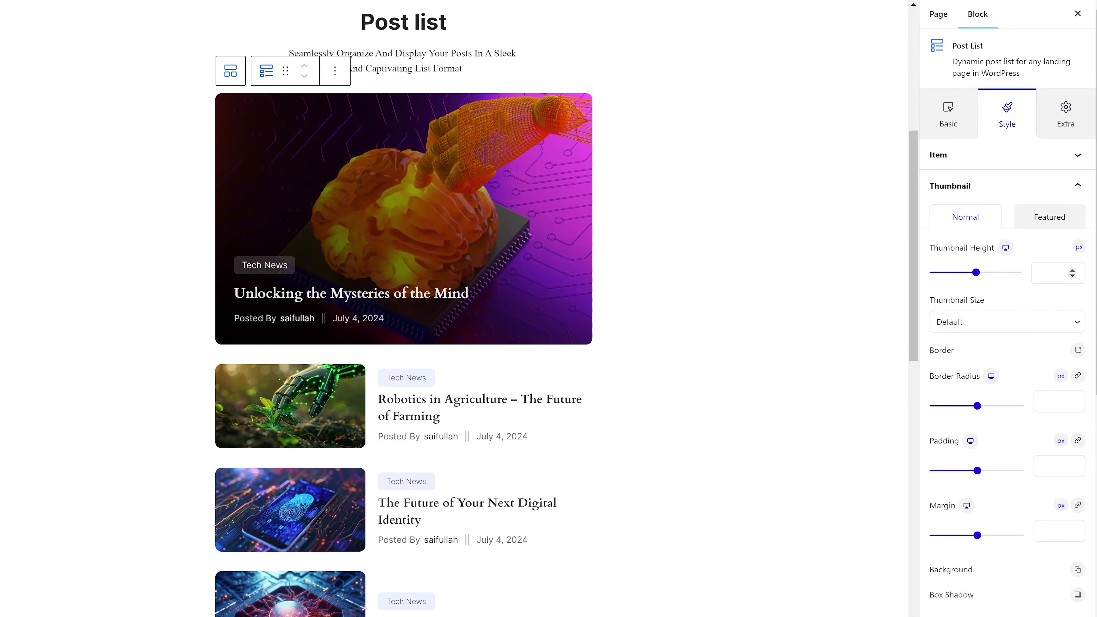
click(1051, 272)
text(180)
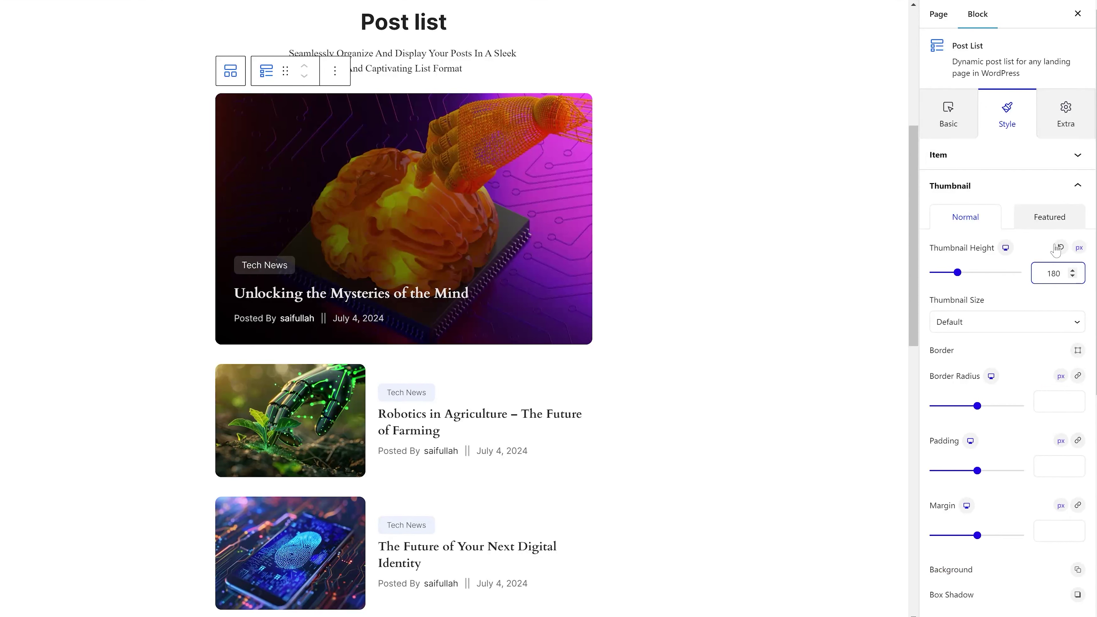
click(1049, 220)
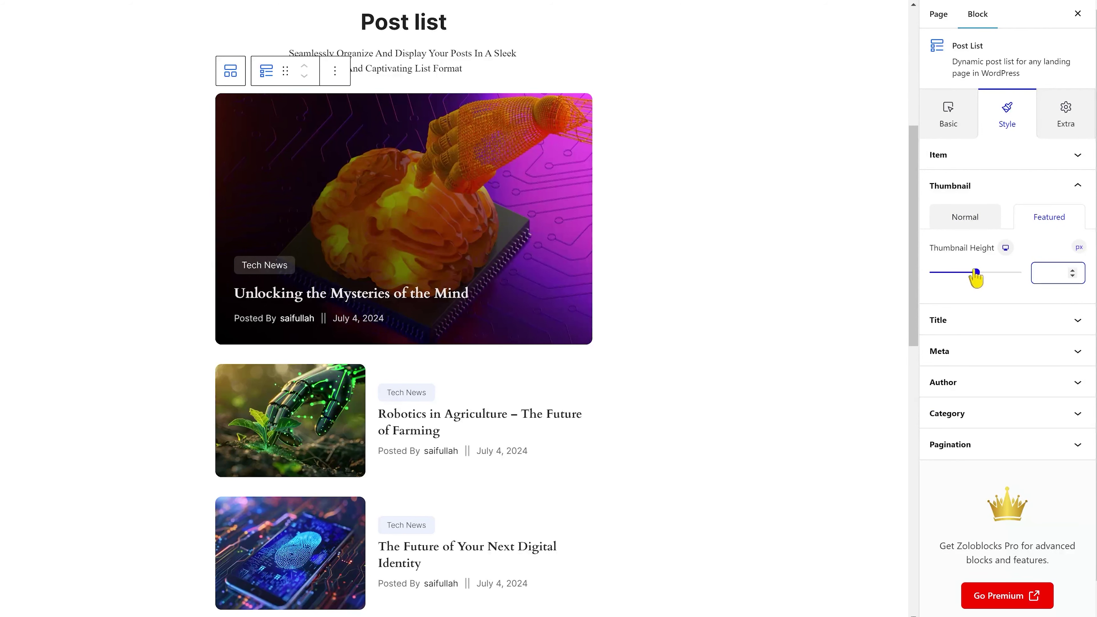
drag(975, 272, 979, 272)
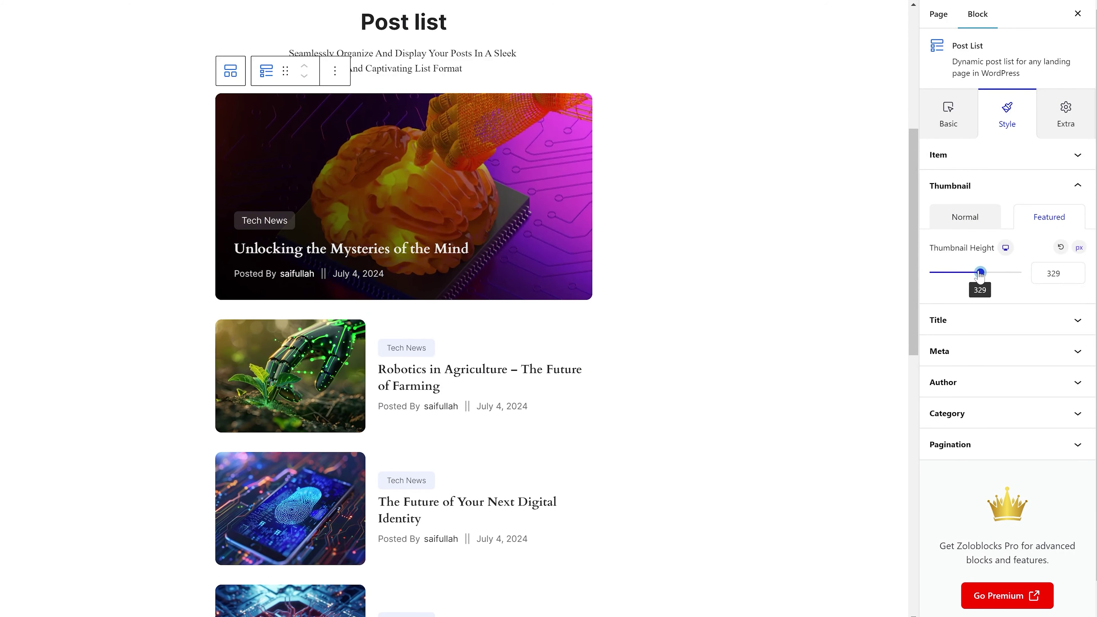
Step: Give post titles Inter font, size 20, weight 600
click(1002, 321)
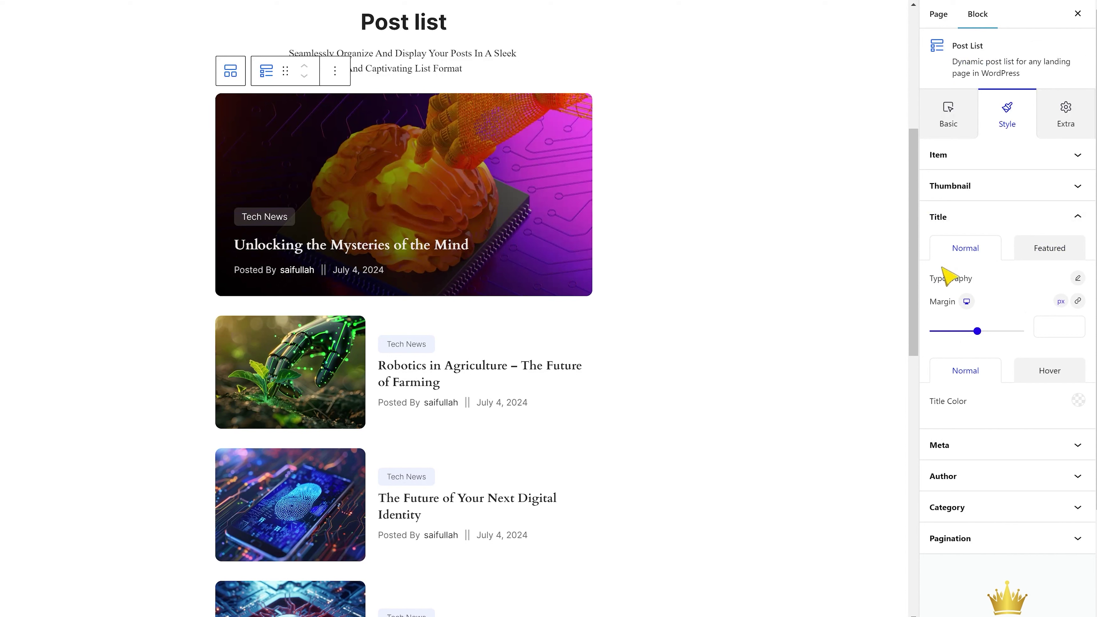
click(1078, 279)
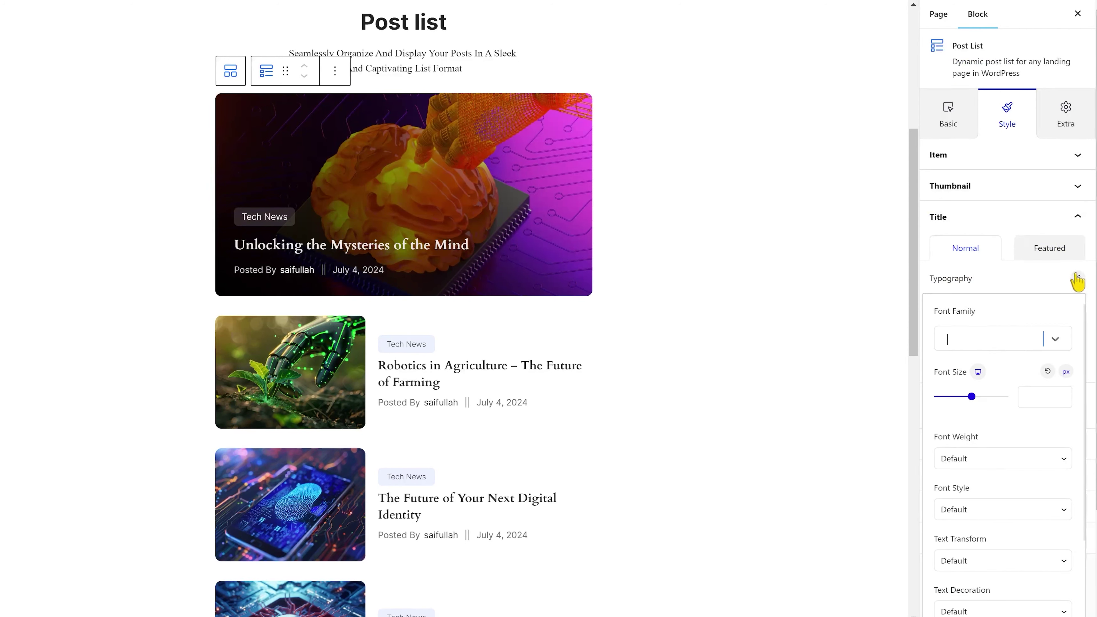
text(inter)
key(Return)
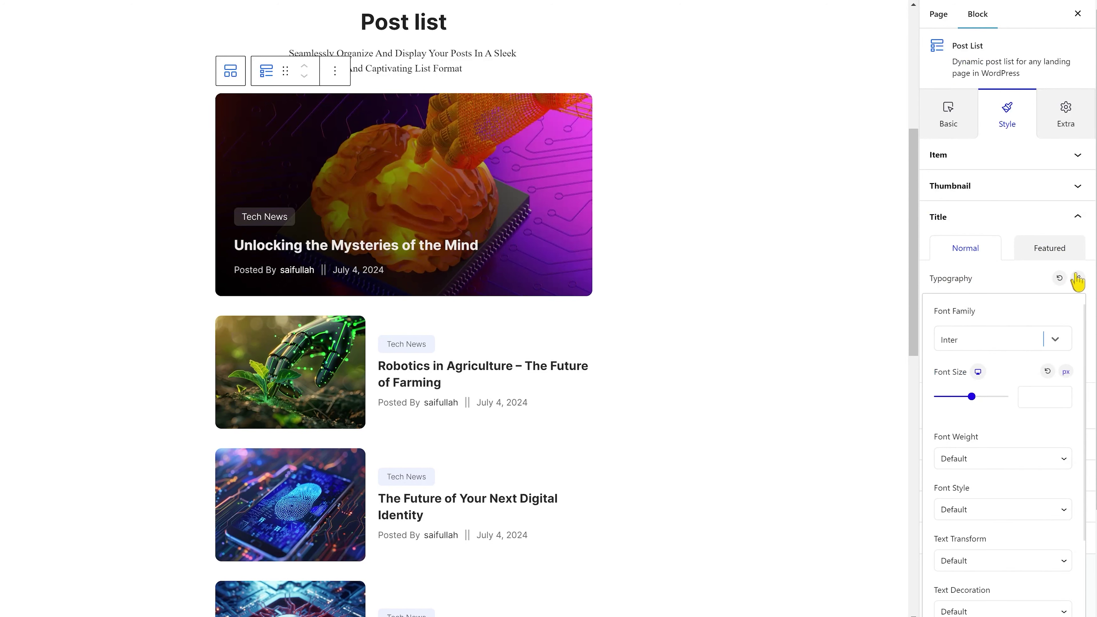
click(1040, 397)
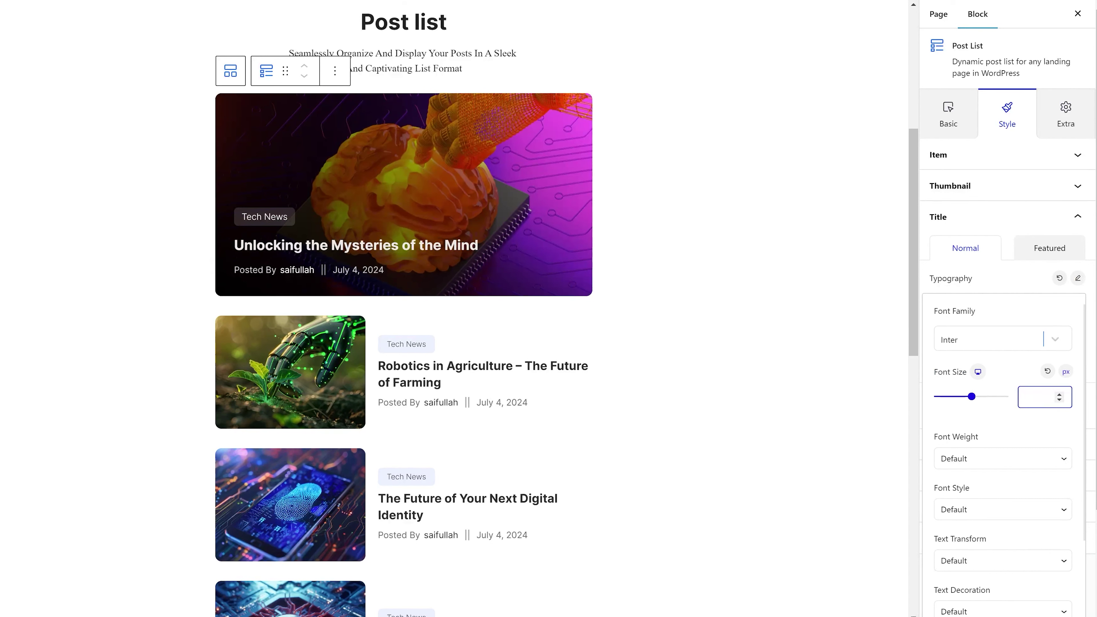
text(20)
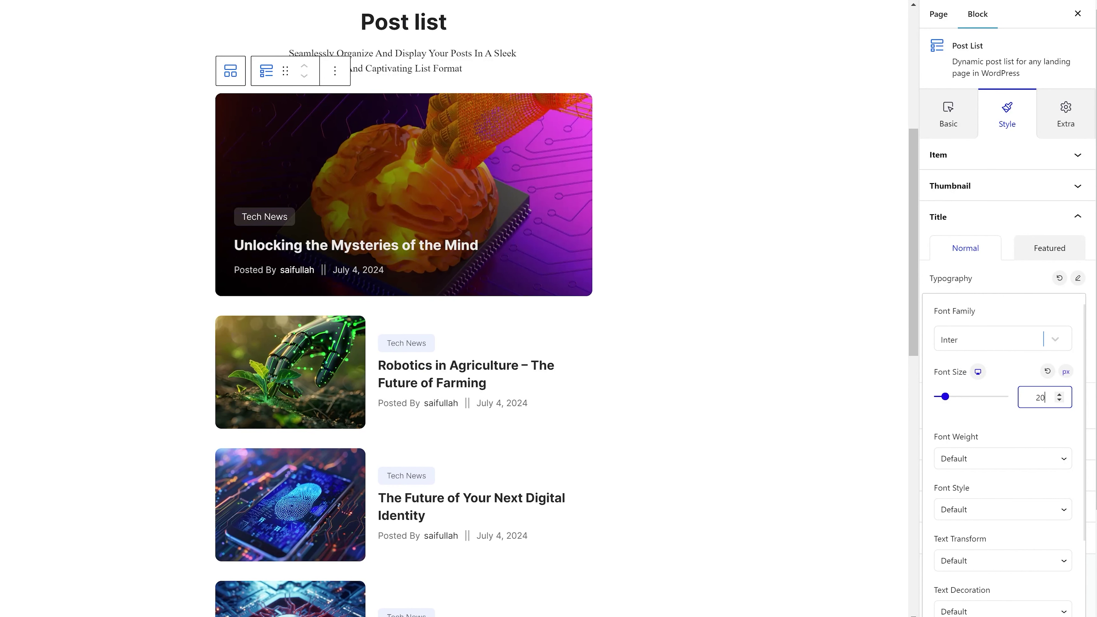
click(1030, 459)
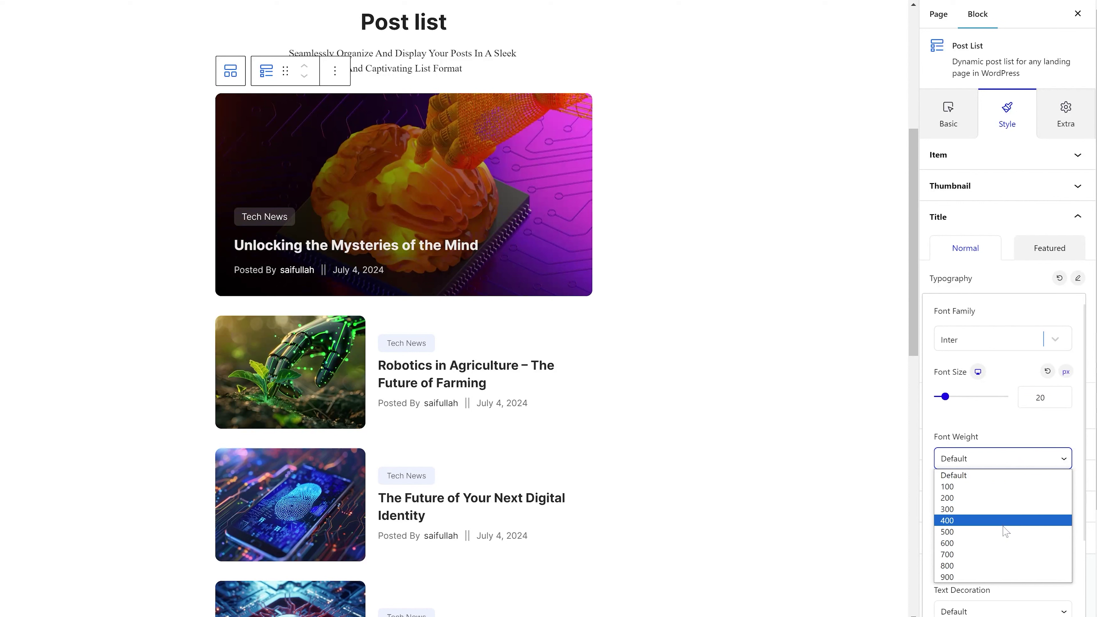
click(994, 542)
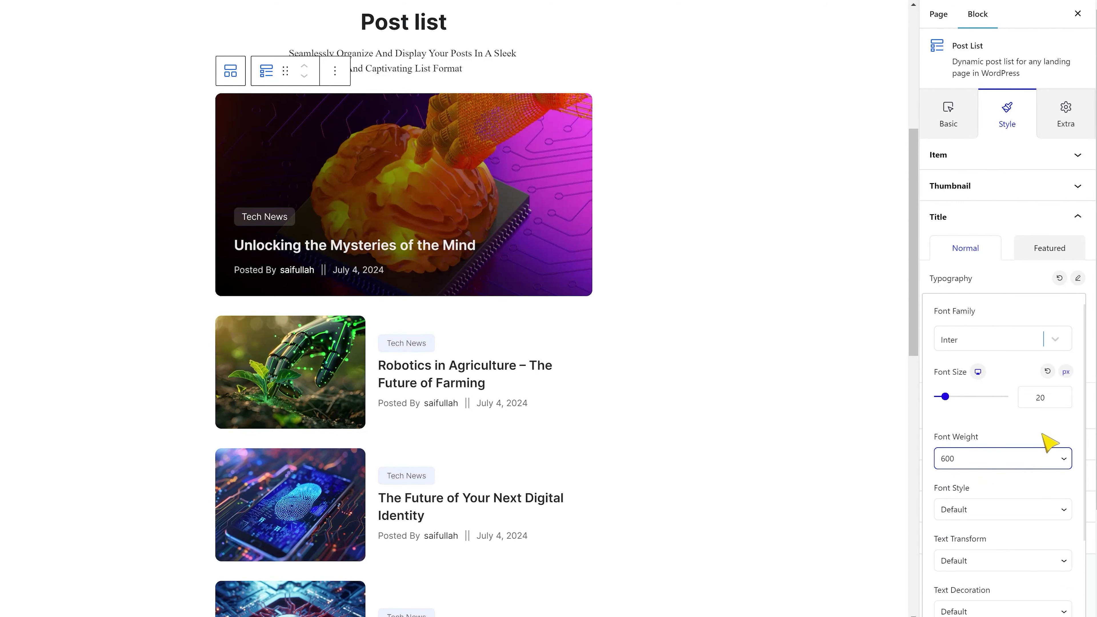
click(1020, 295)
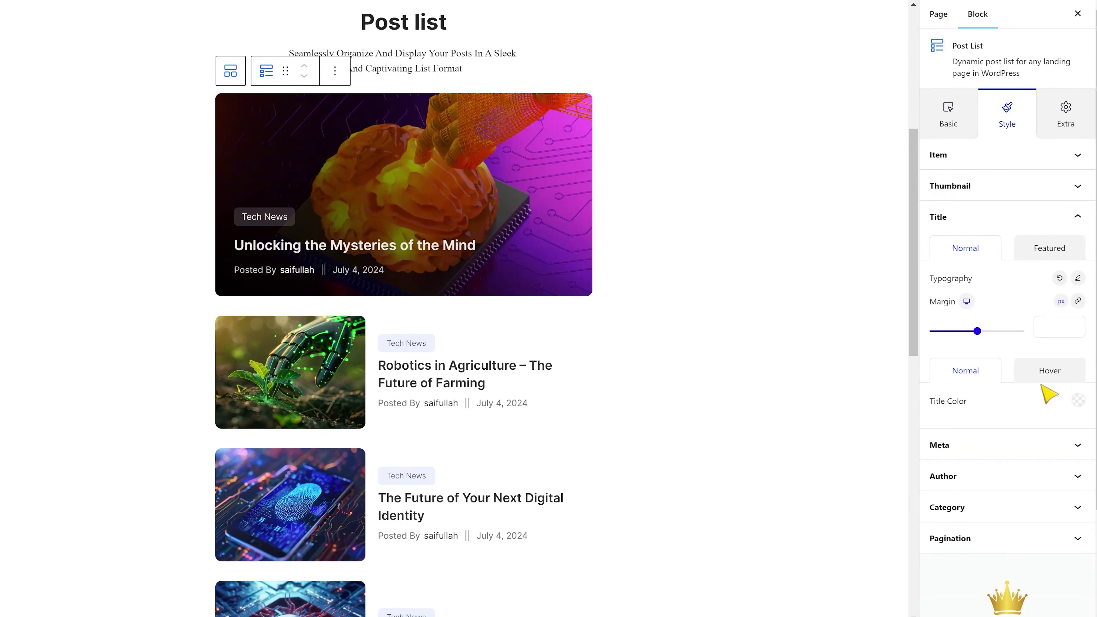
Step: Set the post title colour to dark grey 363636
click(1078, 401)
click(993, 257)
key(ctrl+a)
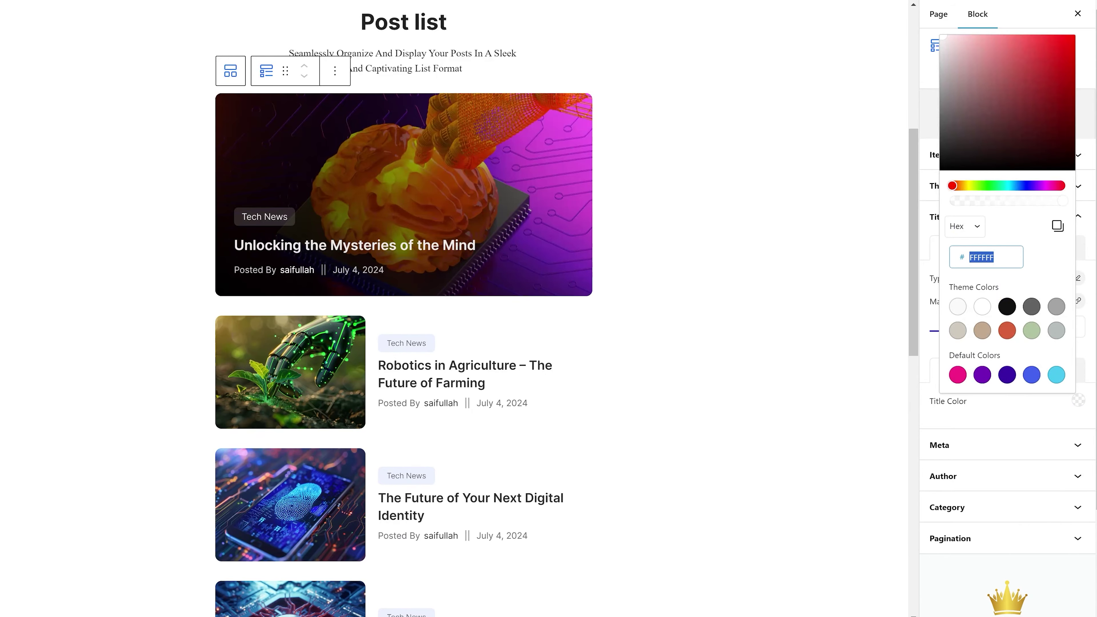
text(363636)
click(996, 415)
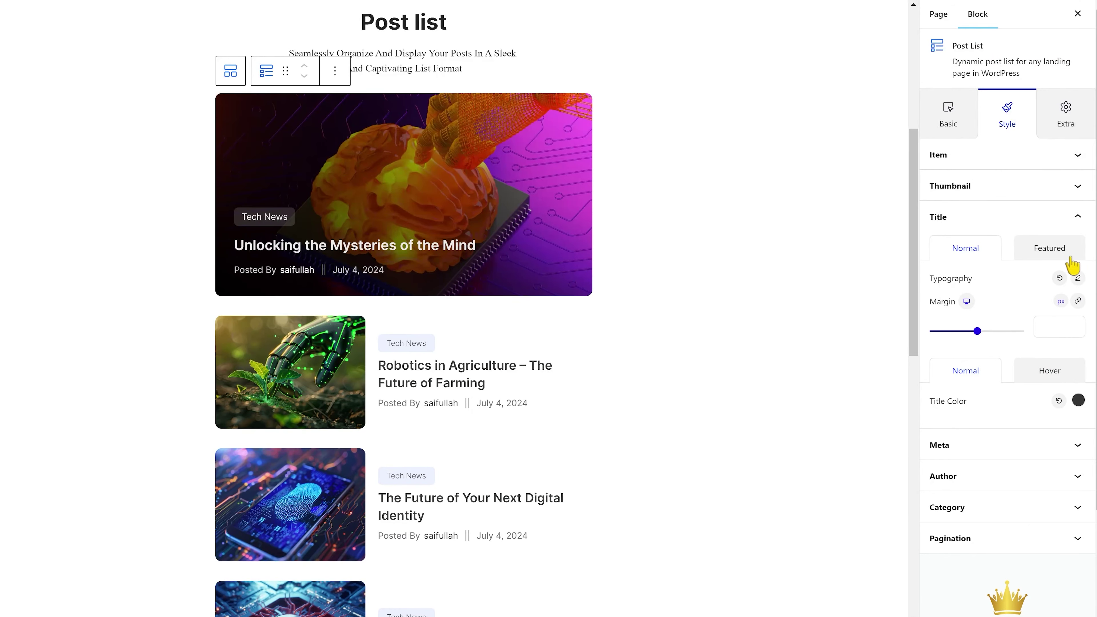
Step: Style the featured title with Inter, 24 px, weight 600 and line height 1.3
click(1049, 248)
click(1078, 278)
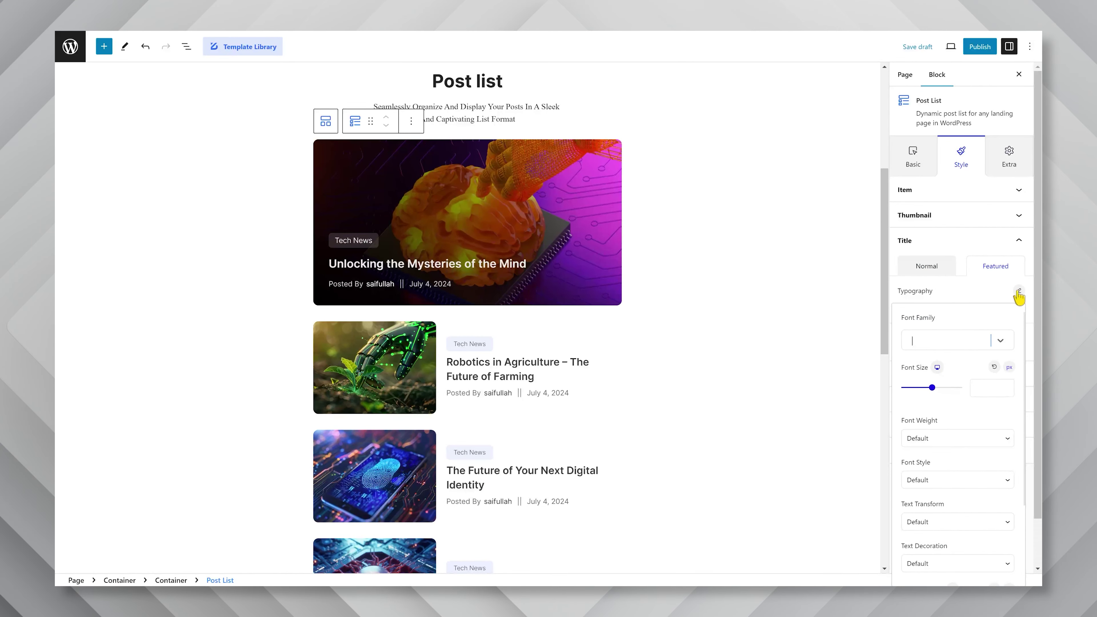
text(inter)
key(Return)
click(1004, 390)
text(24)
click(972, 439)
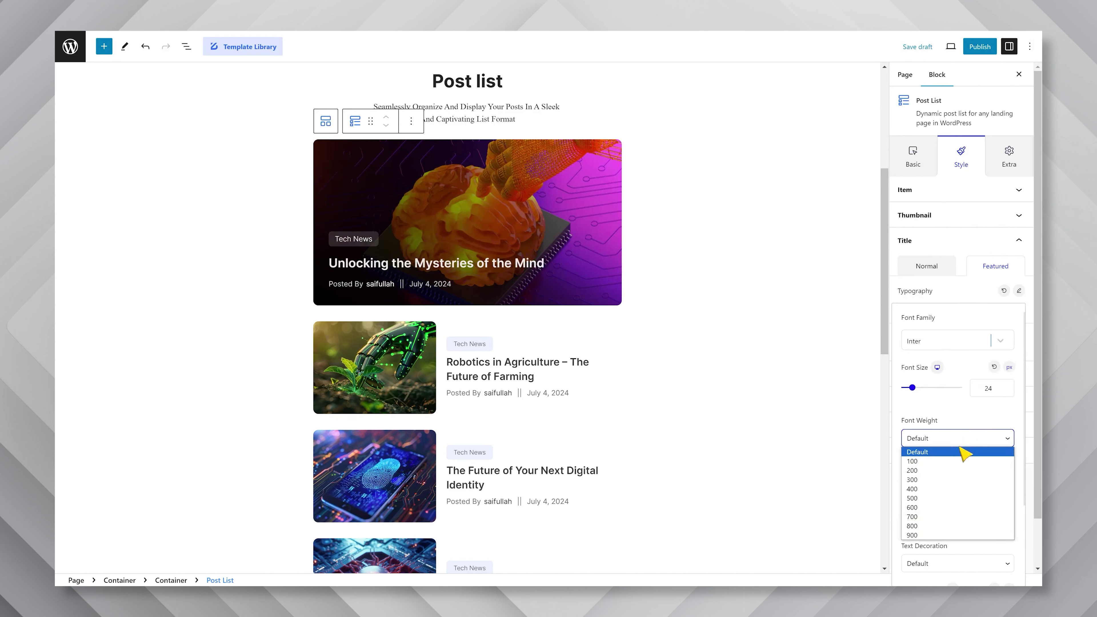
click(945, 508)
scroll(993, 458, down, 2)
click(979, 559)
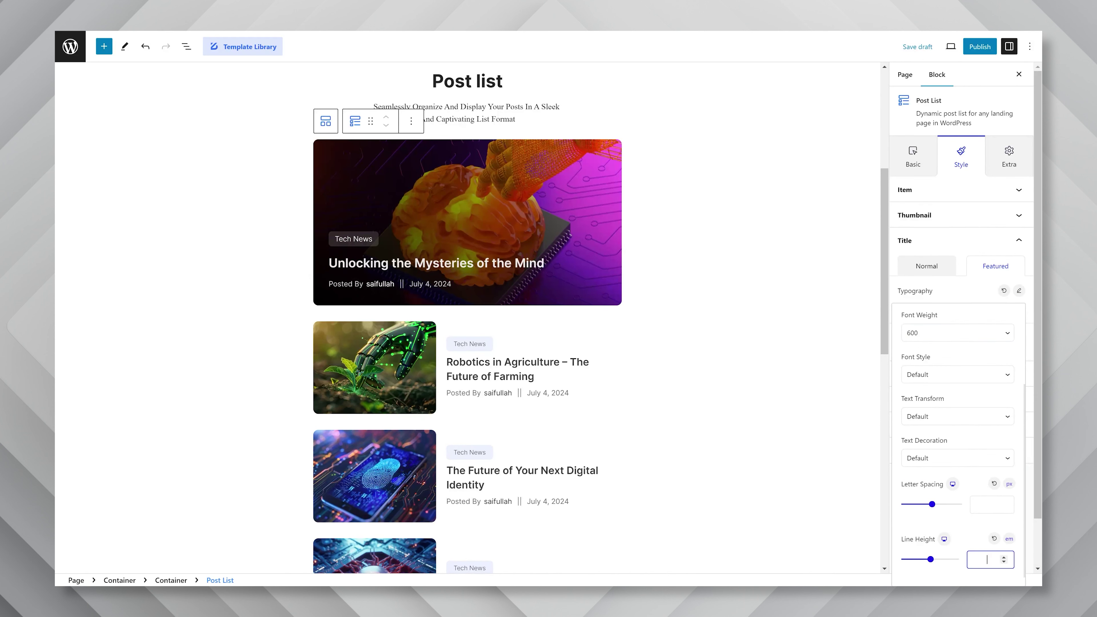
text(1.3)
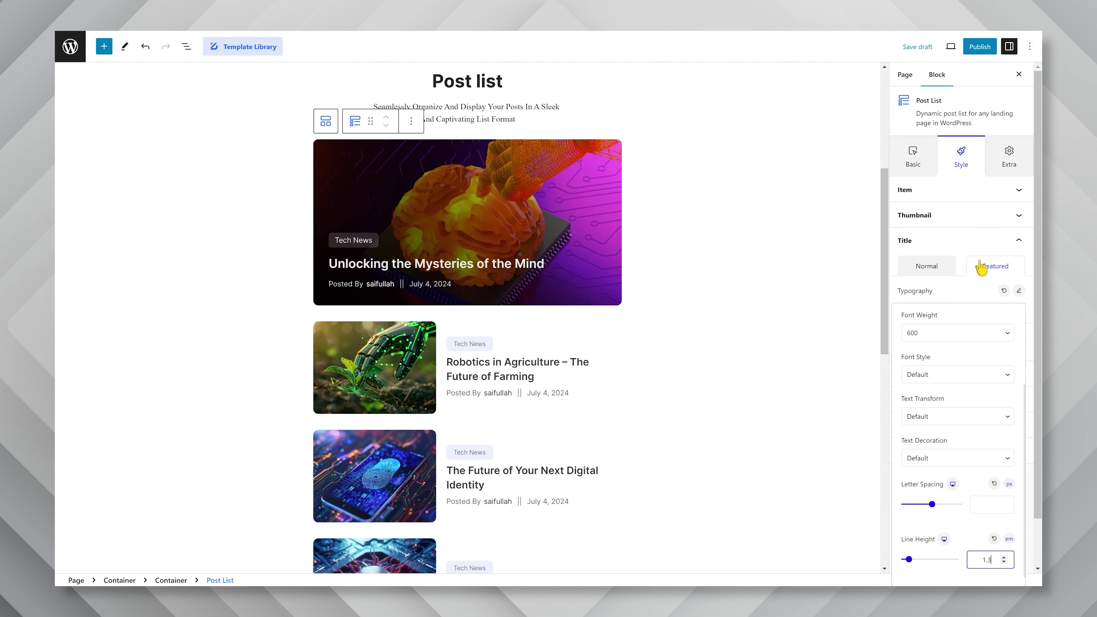
click(979, 265)
click(949, 272)
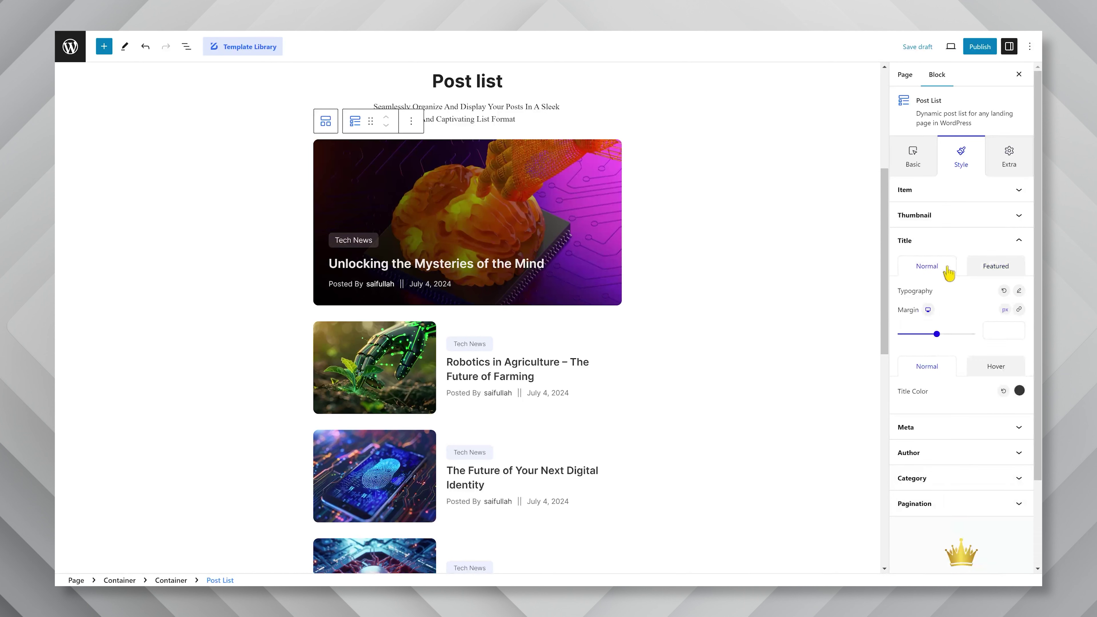
Step: Set the meta text typography to Inter, 14 px, weight 400
click(947, 430)
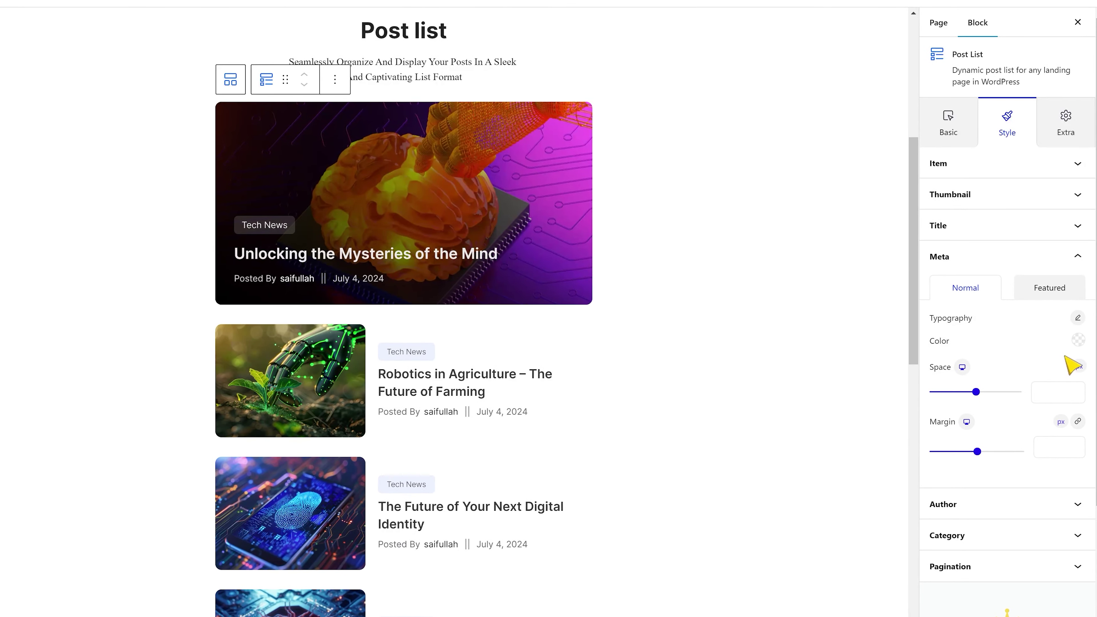
click(1077, 318)
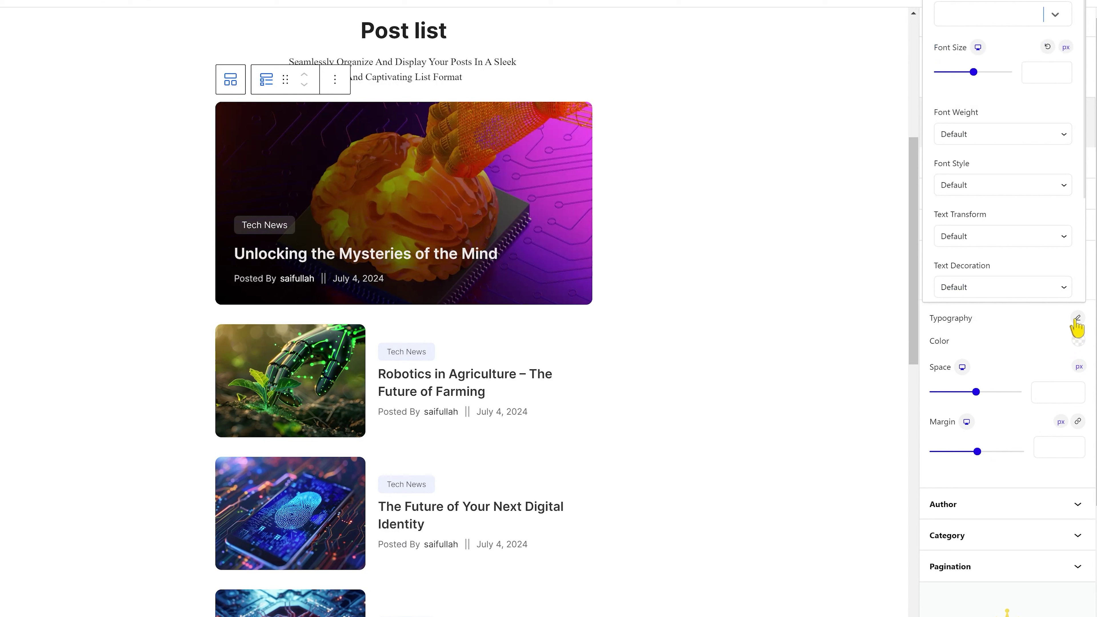
text(Inter)
key(Return)
click(1042, 72)
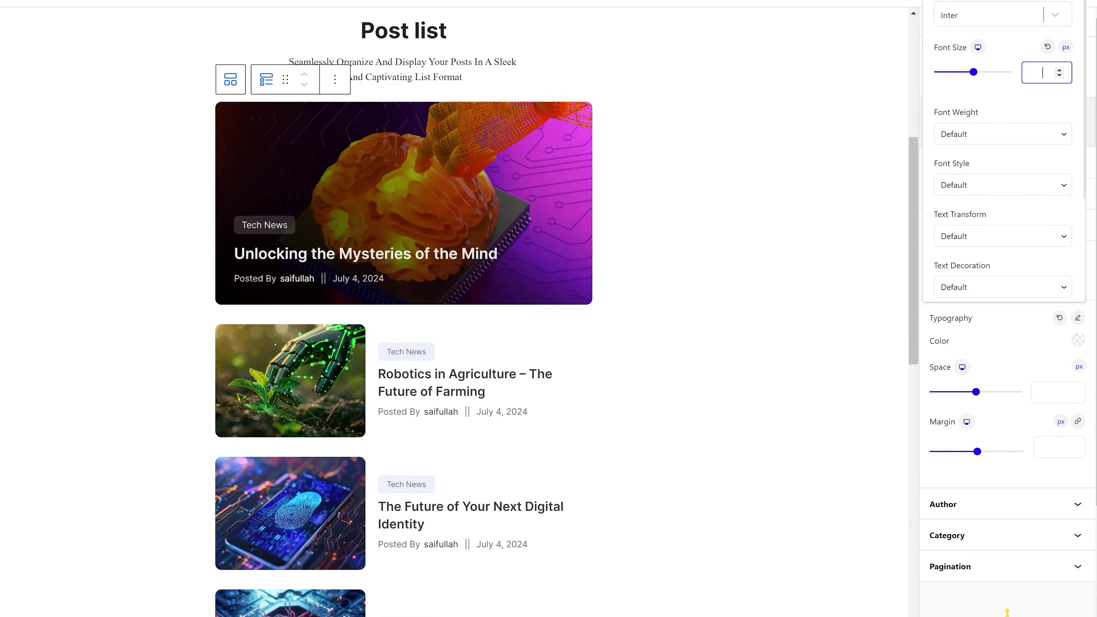
click(1009, 135)
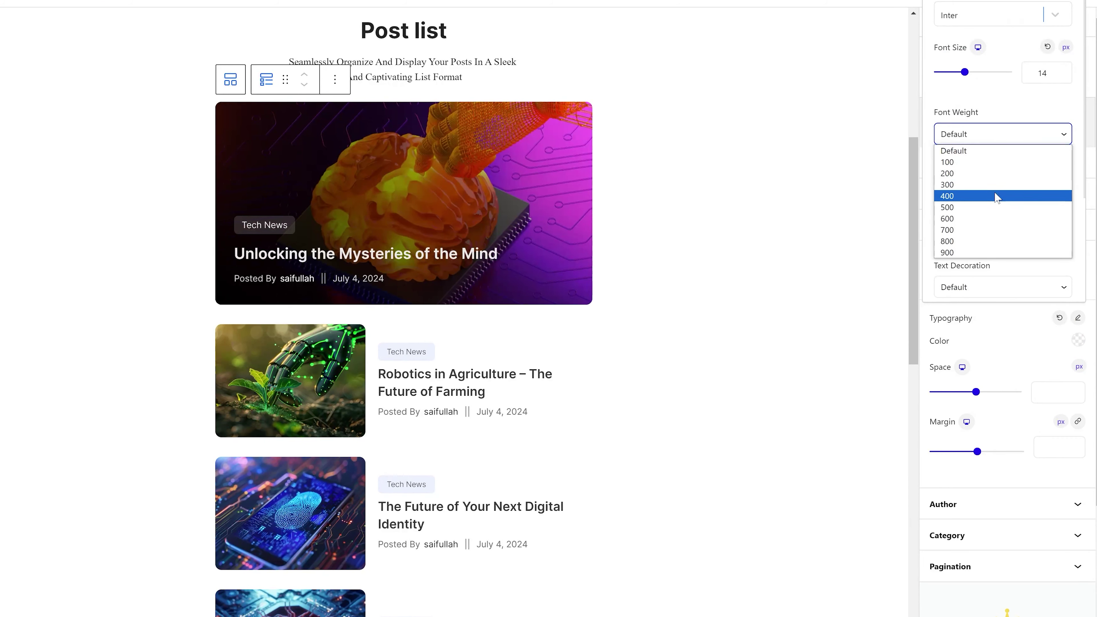
click(996, 196)
click(1013, 346)
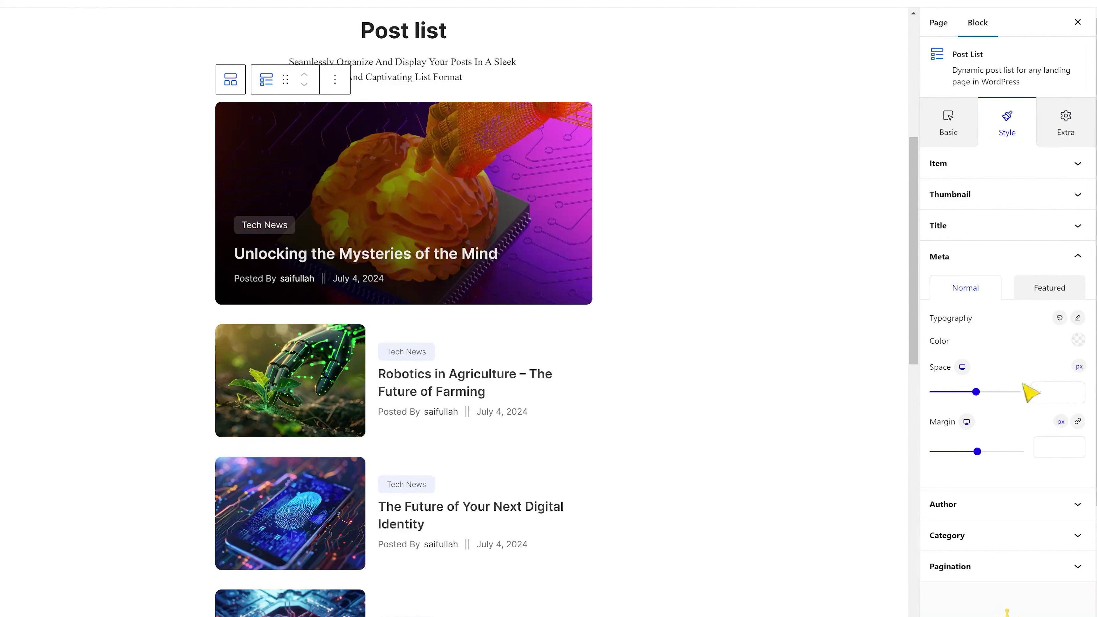
Step: Check the featured meta styling, then bring up the author's hover colour options
click(1048, 292)
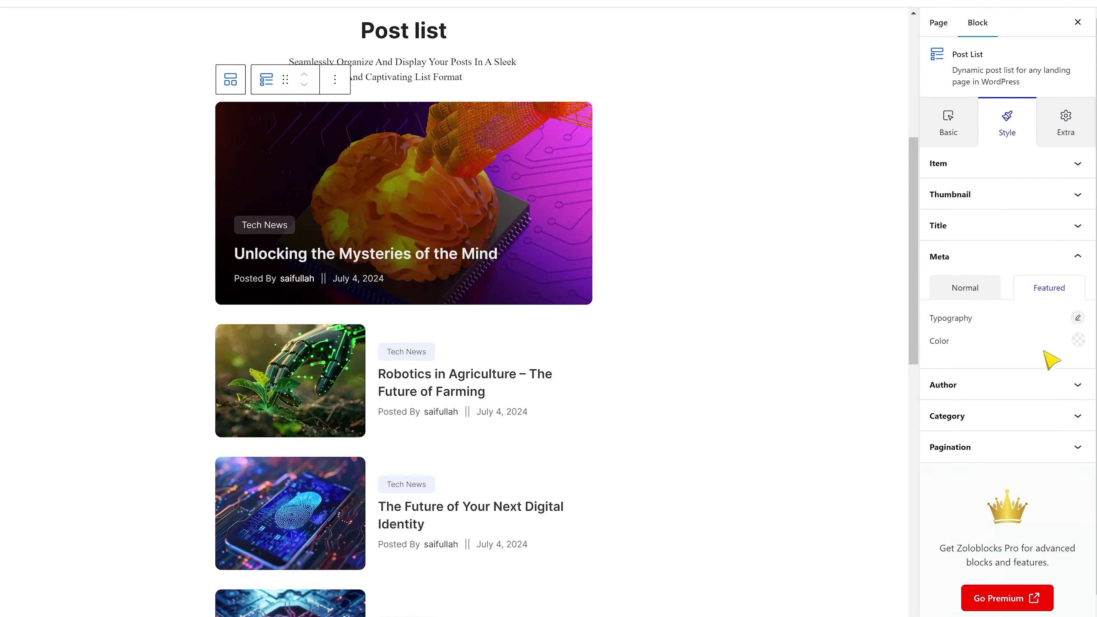
click(1036, 388)
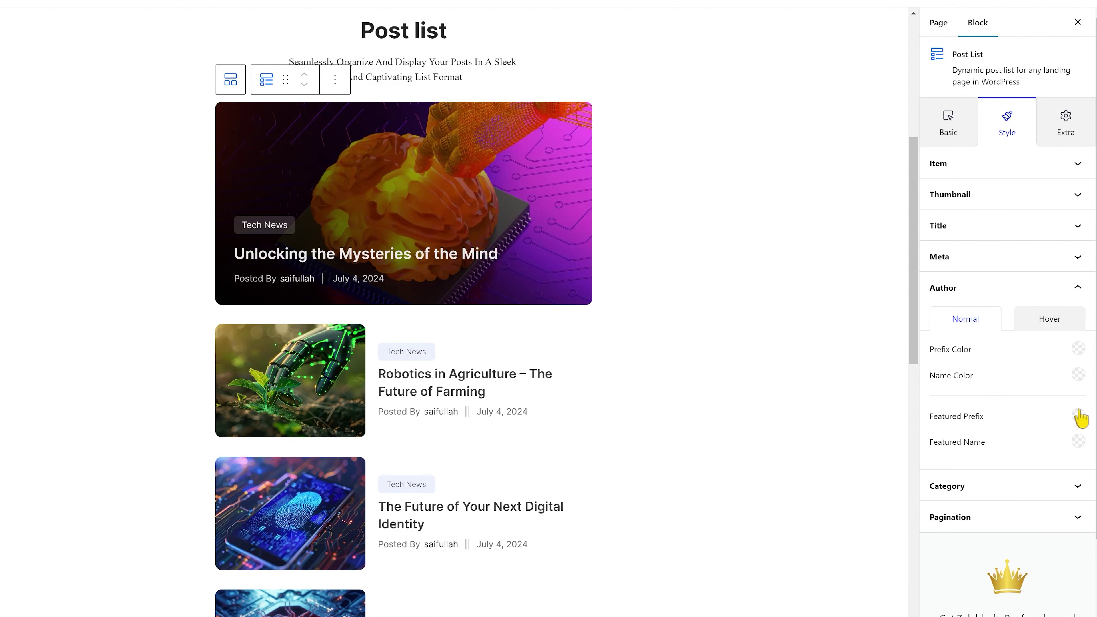
click(1067, 326)
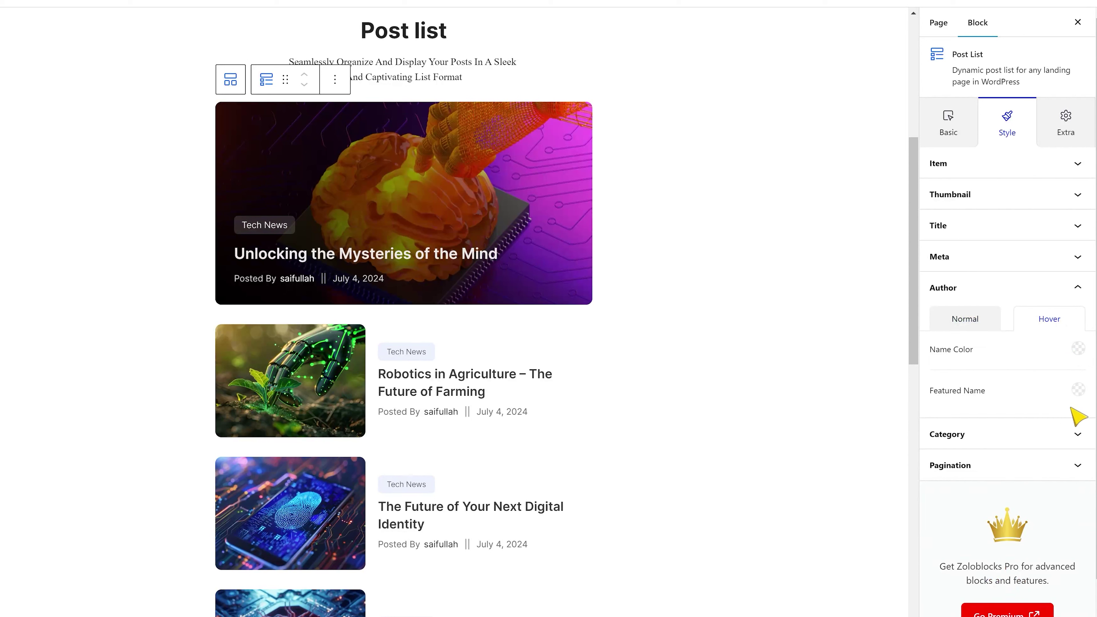
Step: Style category badges with Inter, 12 px, weight 500 and line height 1.5
click(1029, 433)
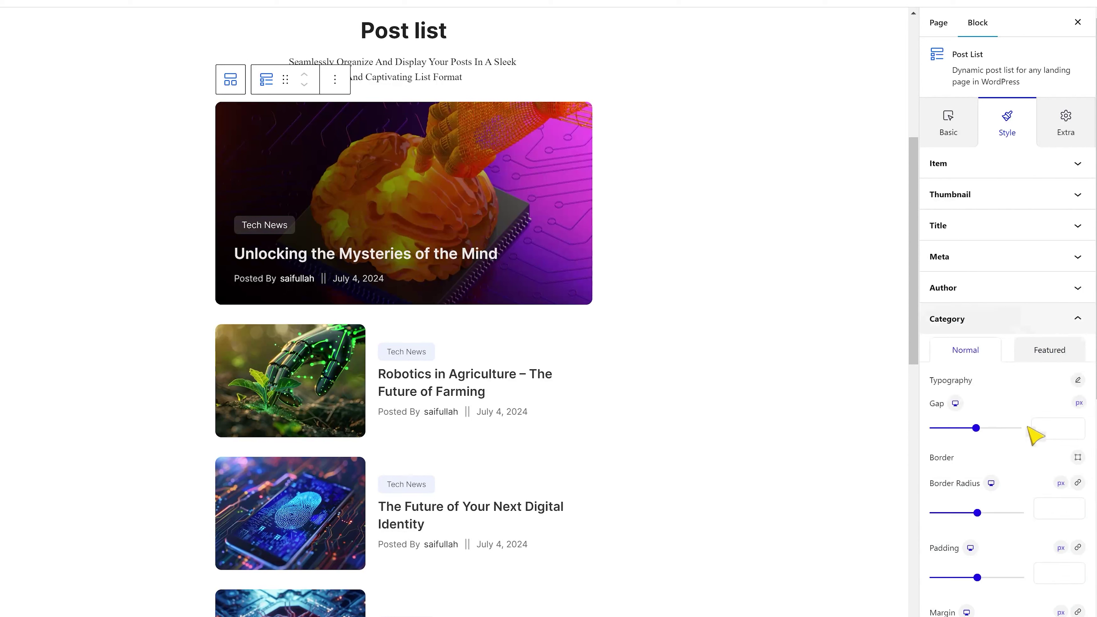
click(1077, 381)
text(Inter)
key(Return)
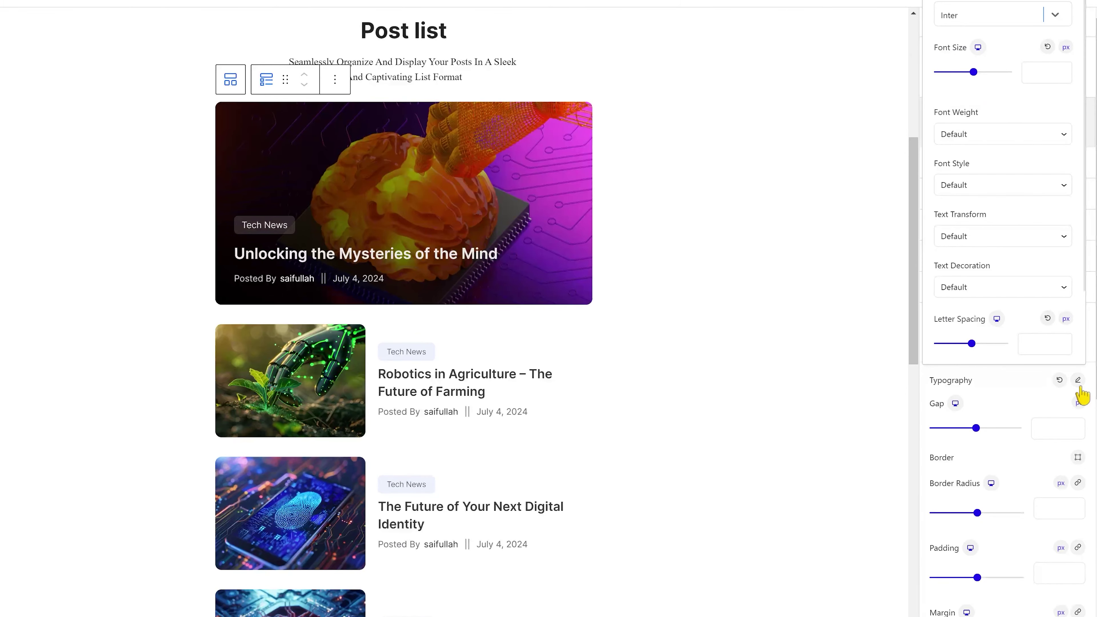
click(1047, 72)
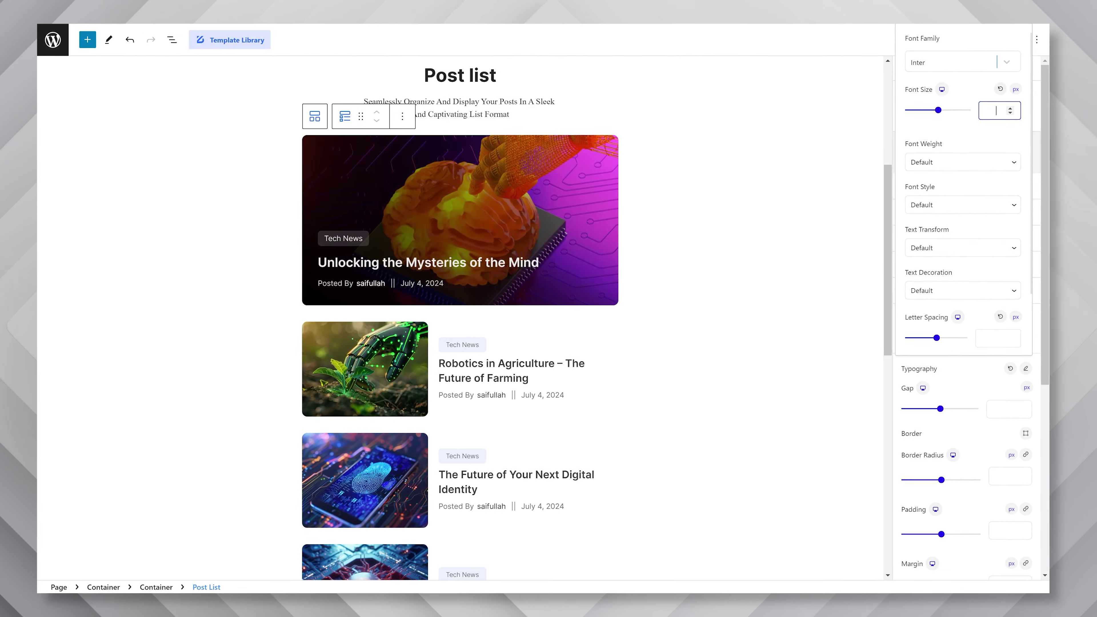
text(12)
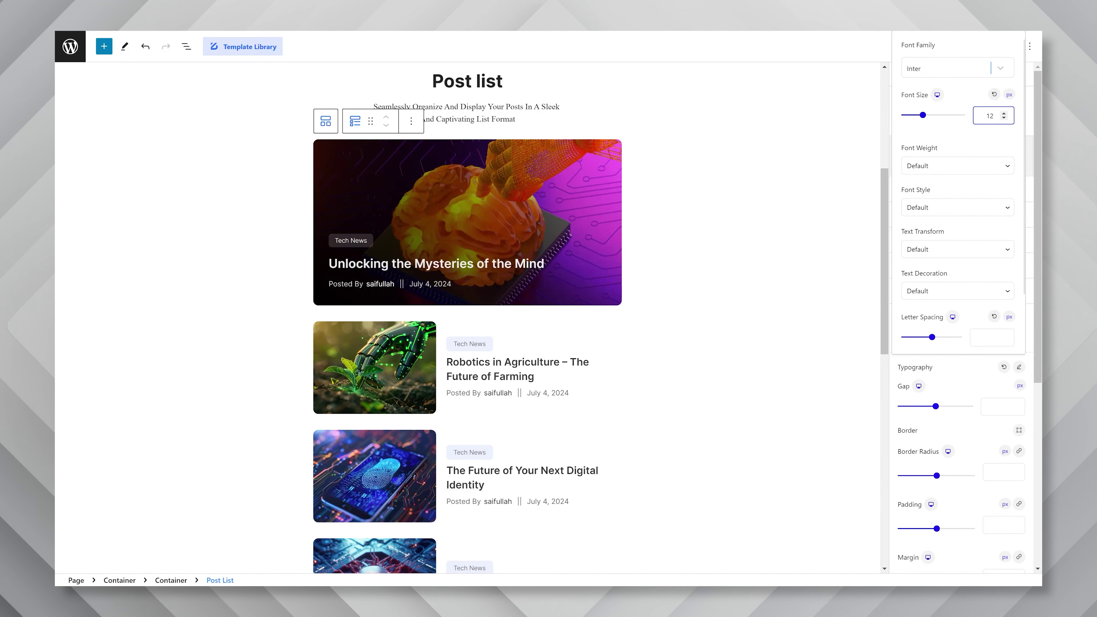
click(971, 170)
click(952, 226)
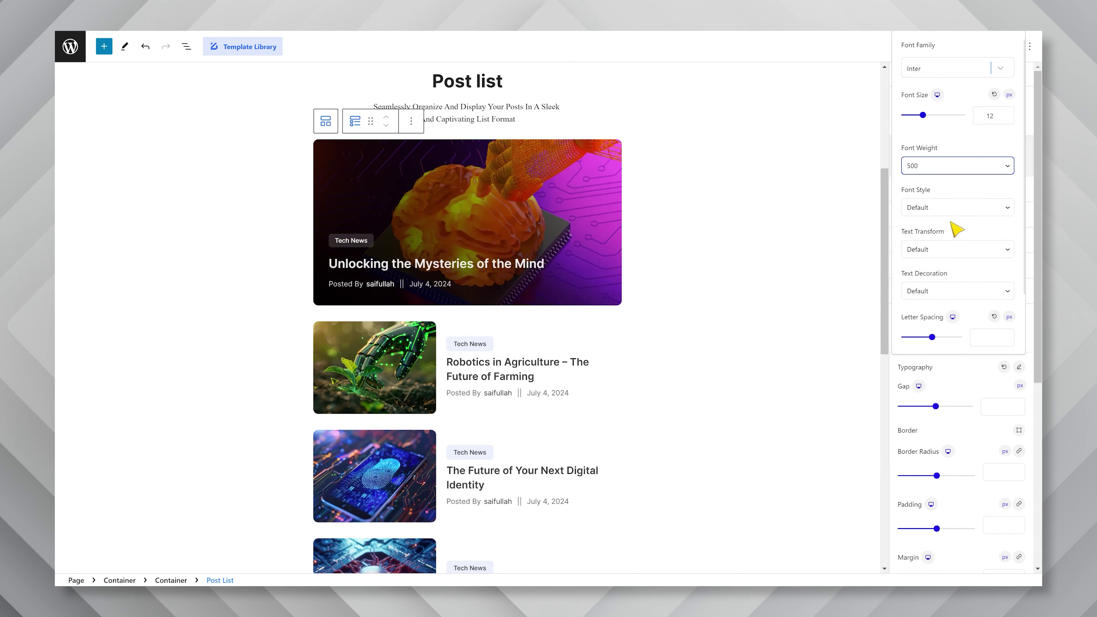
scroll(985, 226, down, 2)
click(987, 327)
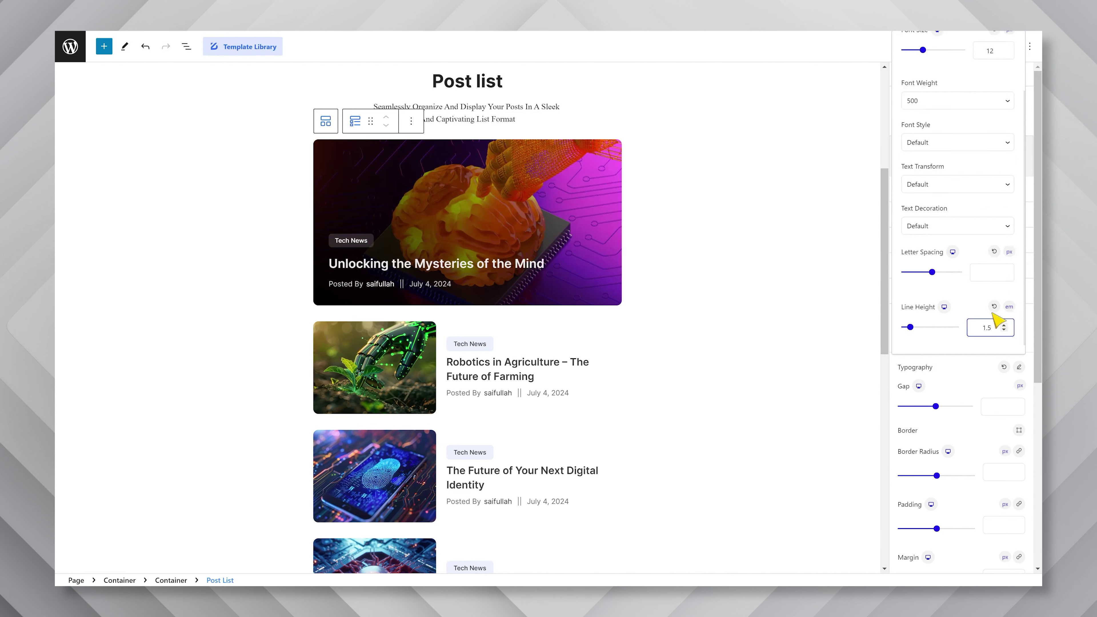
click(975, 370)
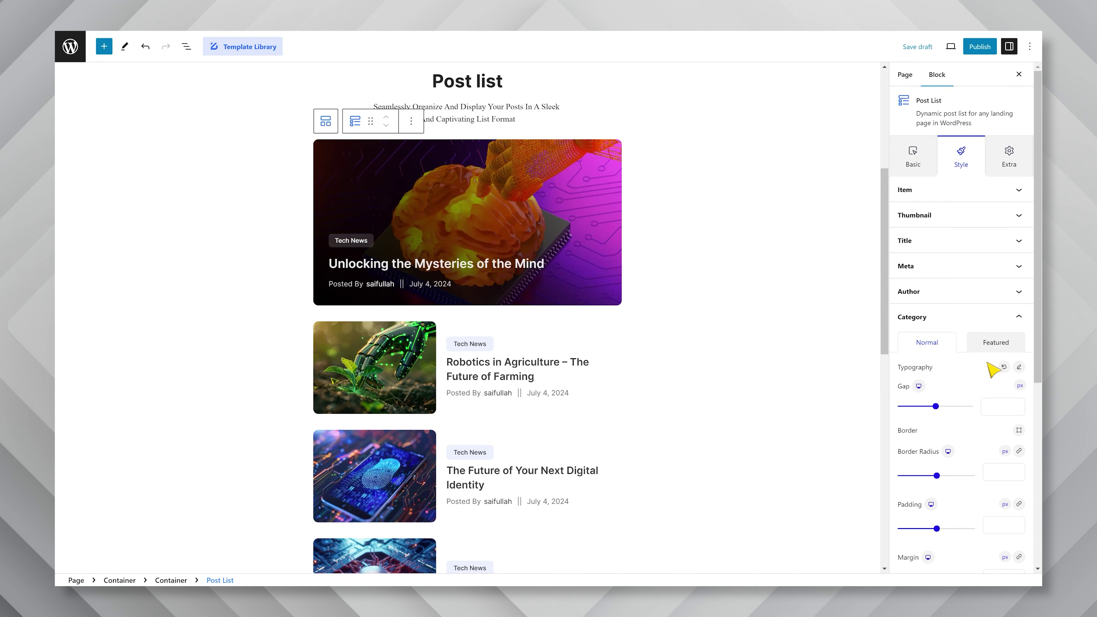
scroll(965, 339, down, 3)
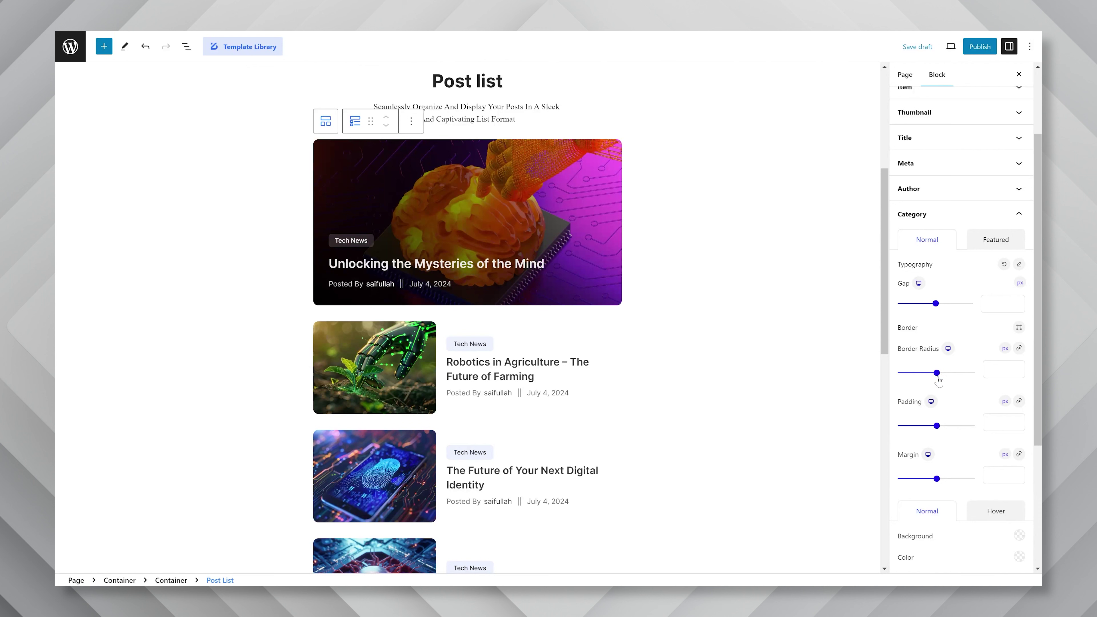
Step: Give category badges a blue 2667ff background with white text
scroll(944, 429, down, 2)
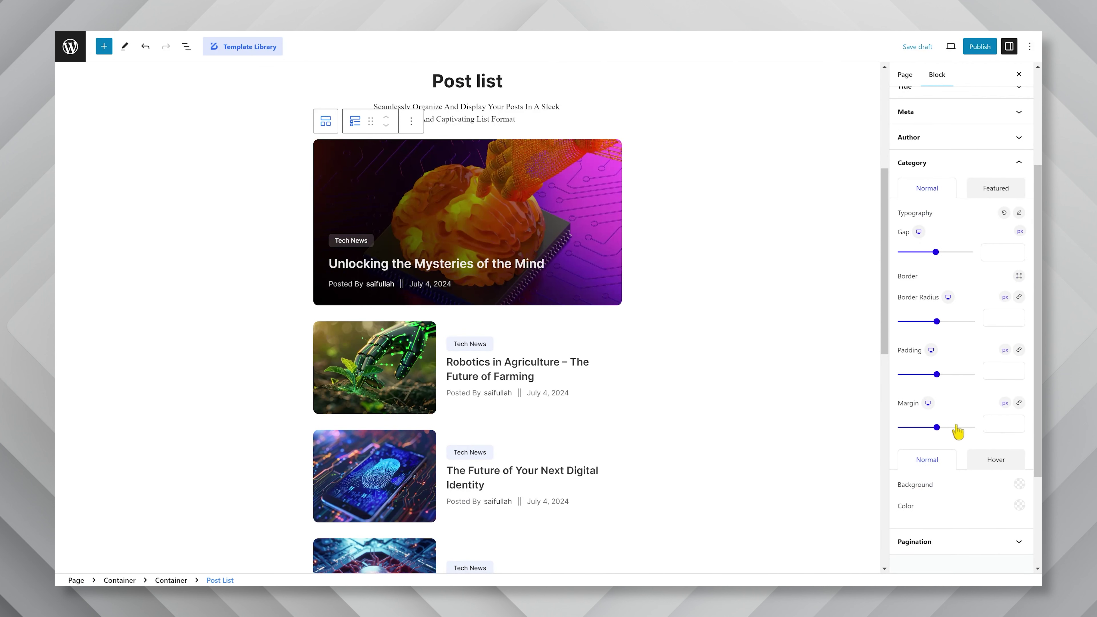
click(1019, 484)
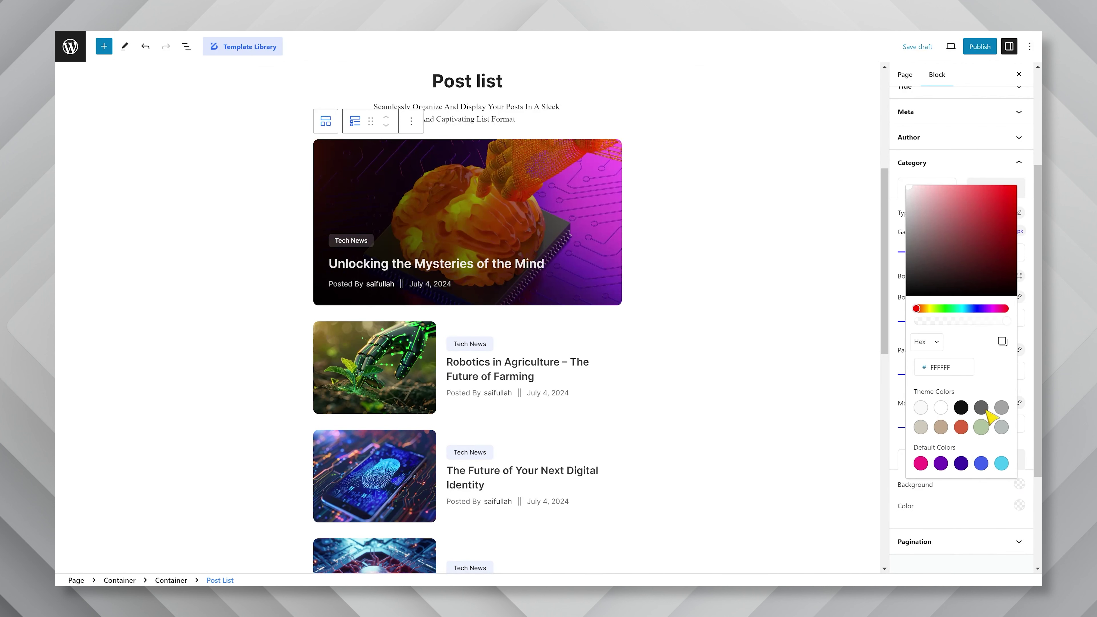
text(2667ff)
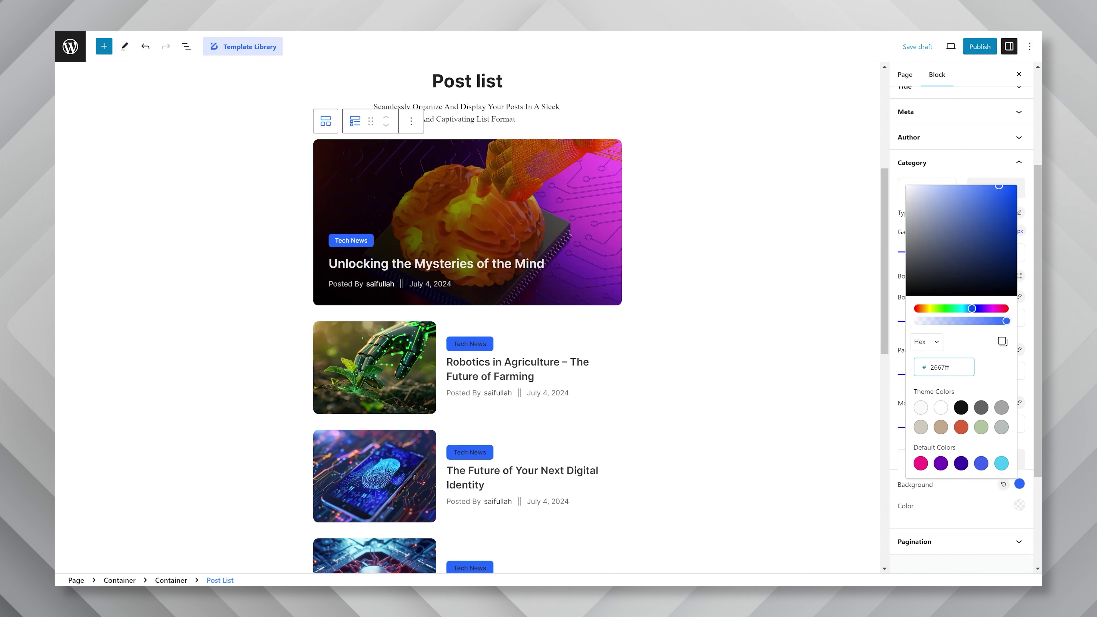
click(975, 505)
click(1019, 506)
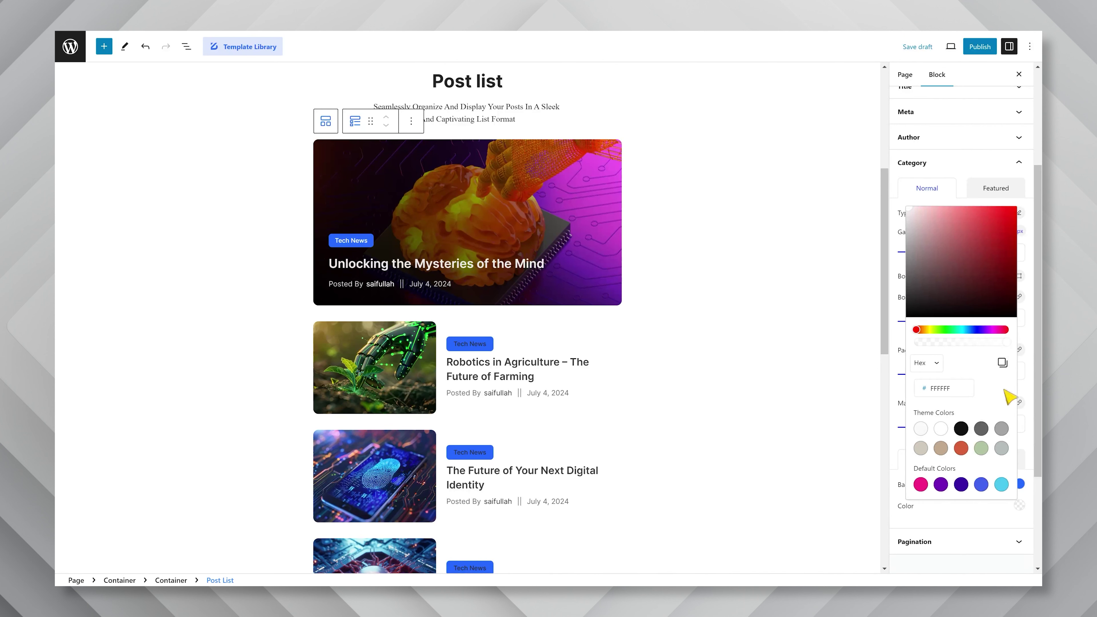
drag(942, 261, 900, 212)
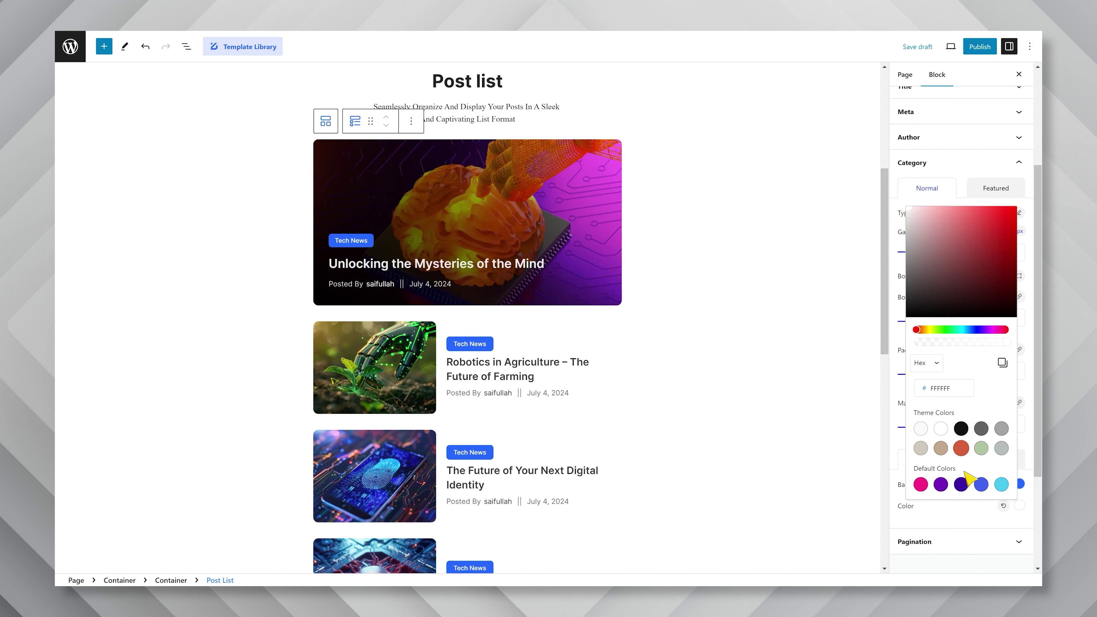
click(957, 514)
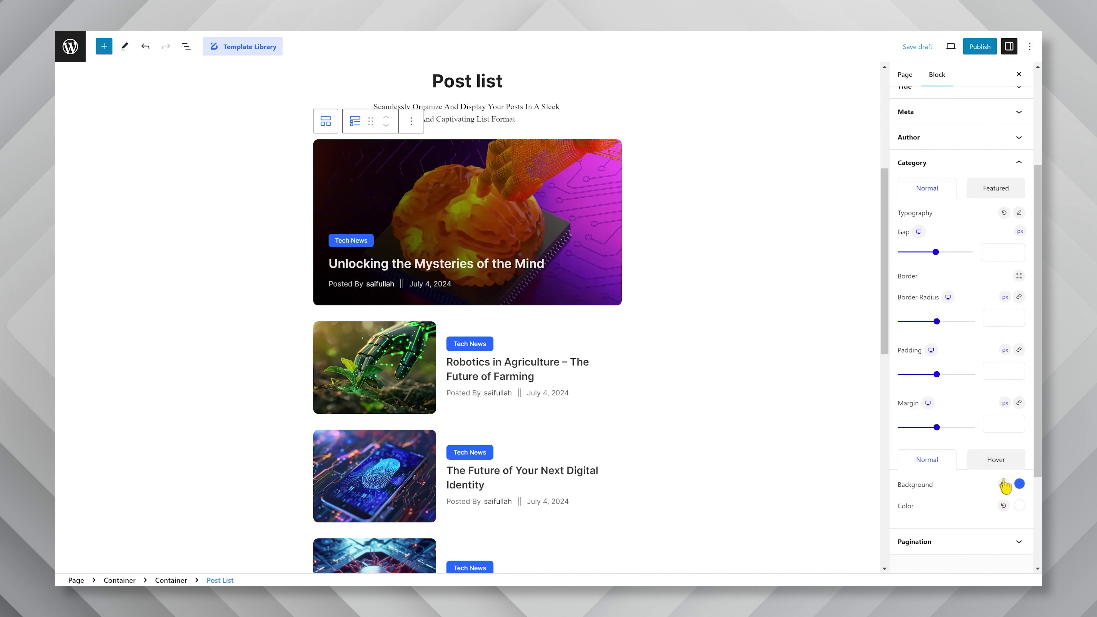
Step: Set the badges' hover background to orange fa7902
click(996, 462)
click(1019, 484)
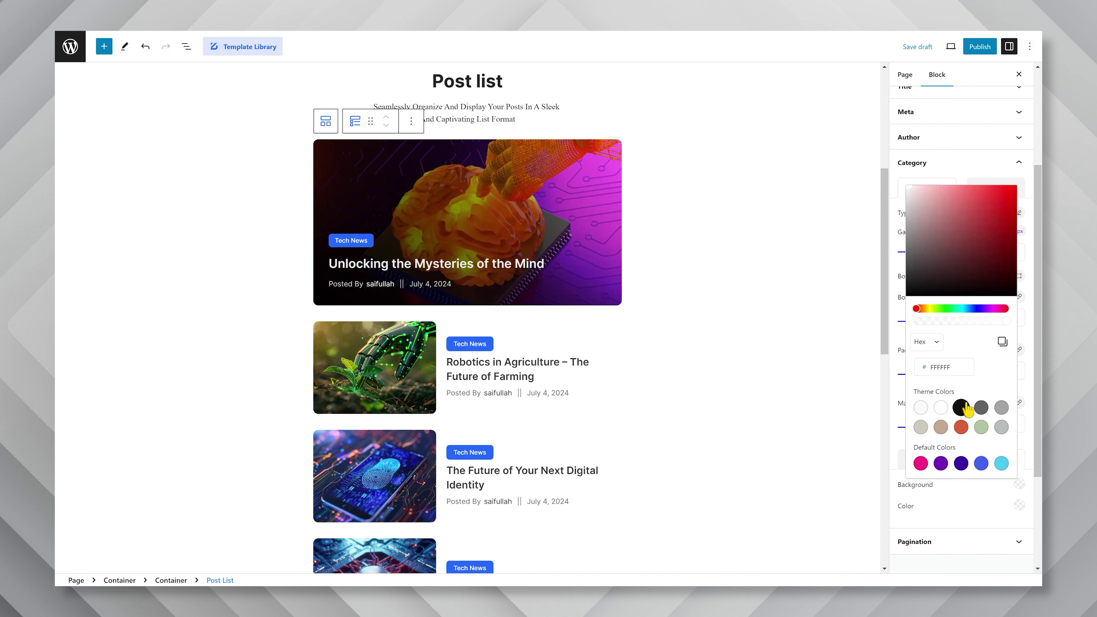
double_click(944, 367)
text(fa7902)
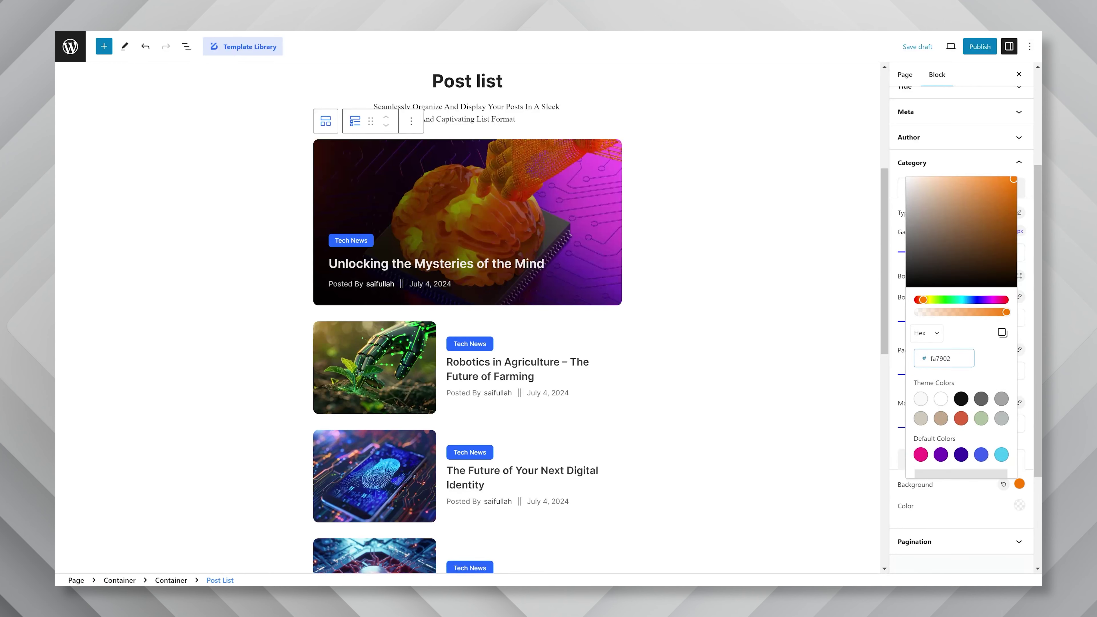
click(952, 512)
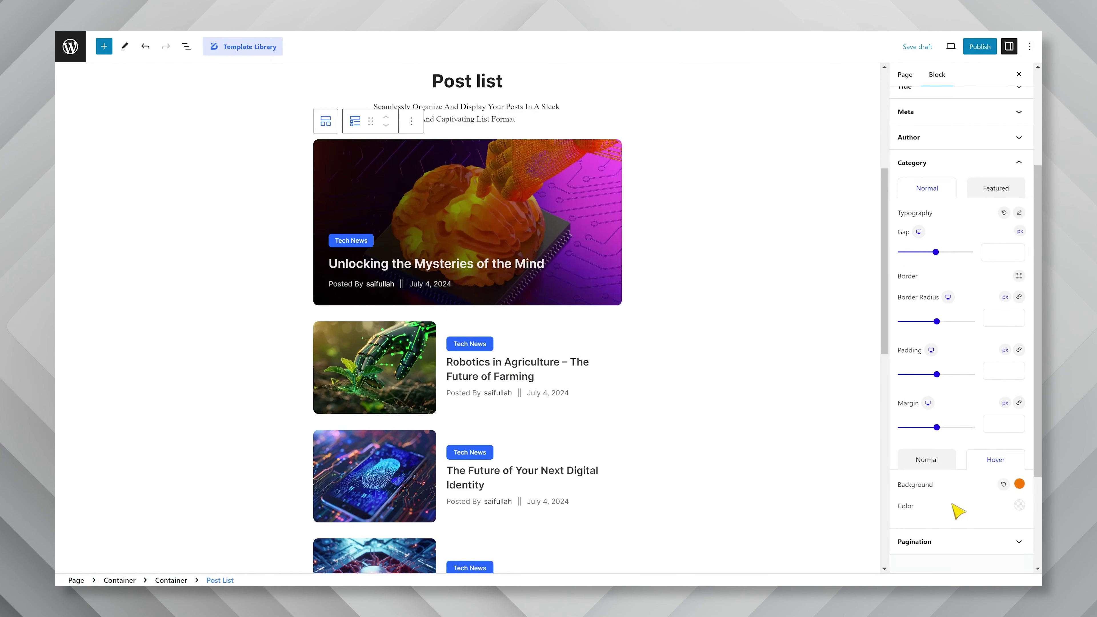
click(1019, 505)
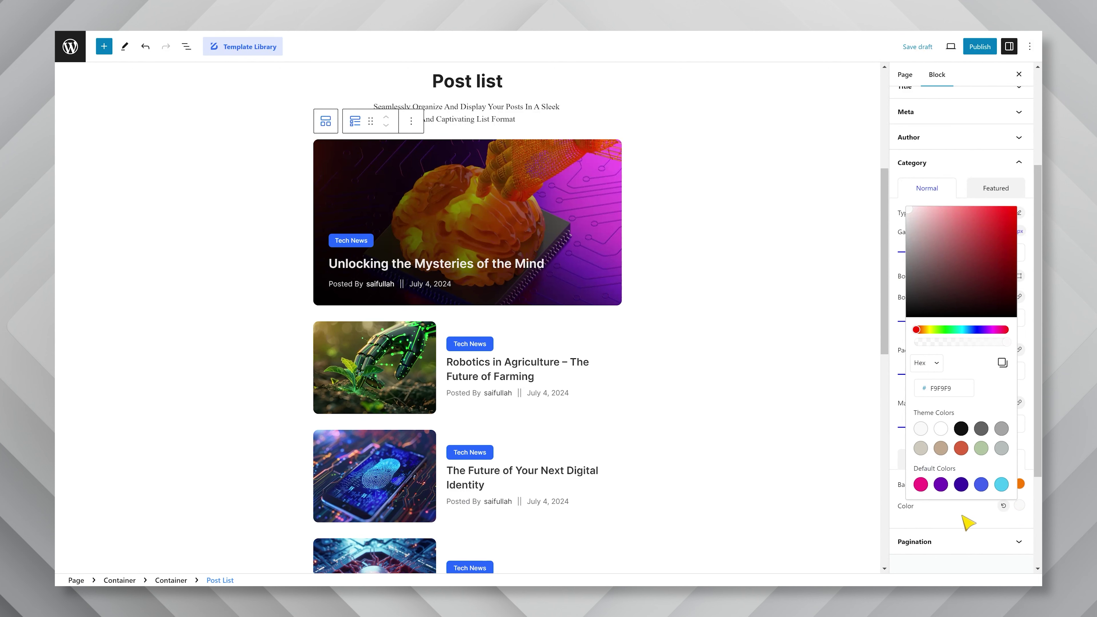
Step: Set the featured post's category badge typography to Inter, 12 px, weight 500
click(967, 523)
click(992, 189)
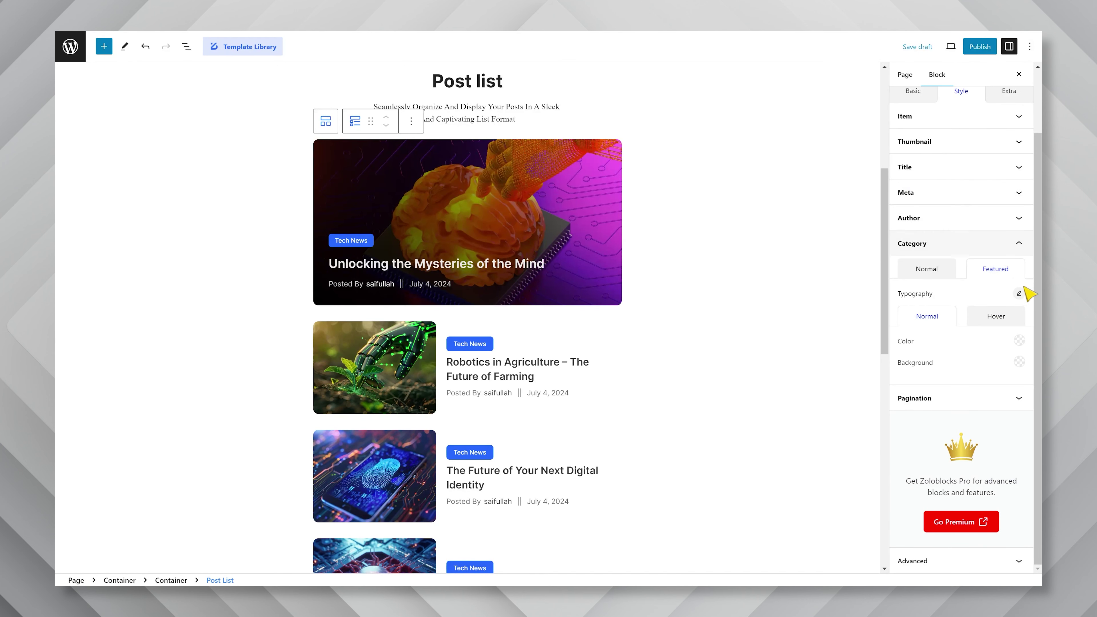
click(1019, 294)
text(i)
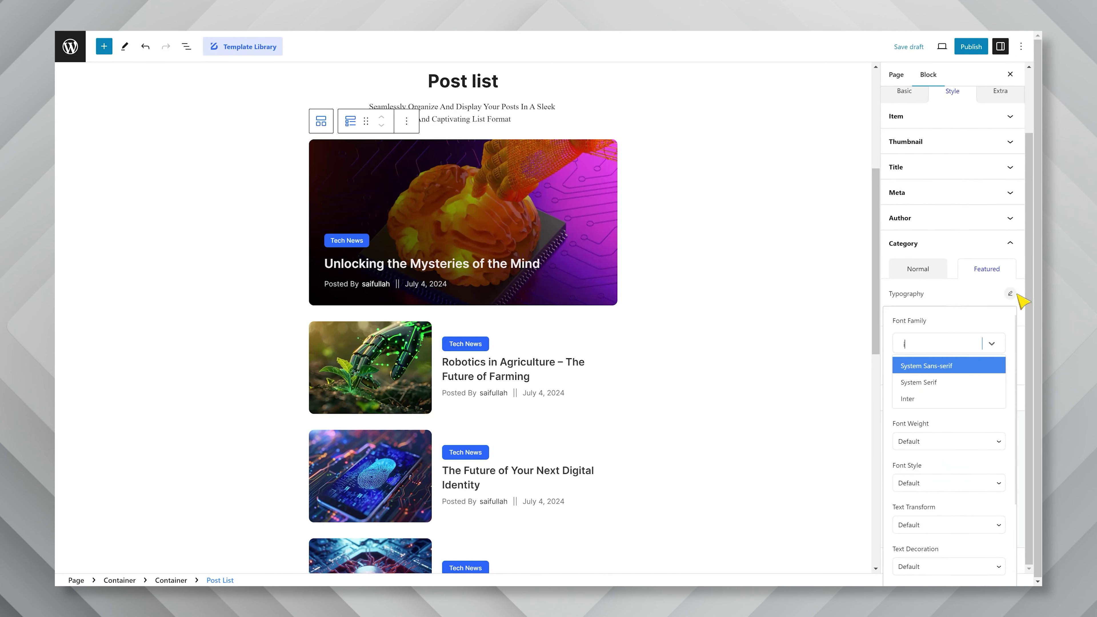
text(nter)
key(Return)
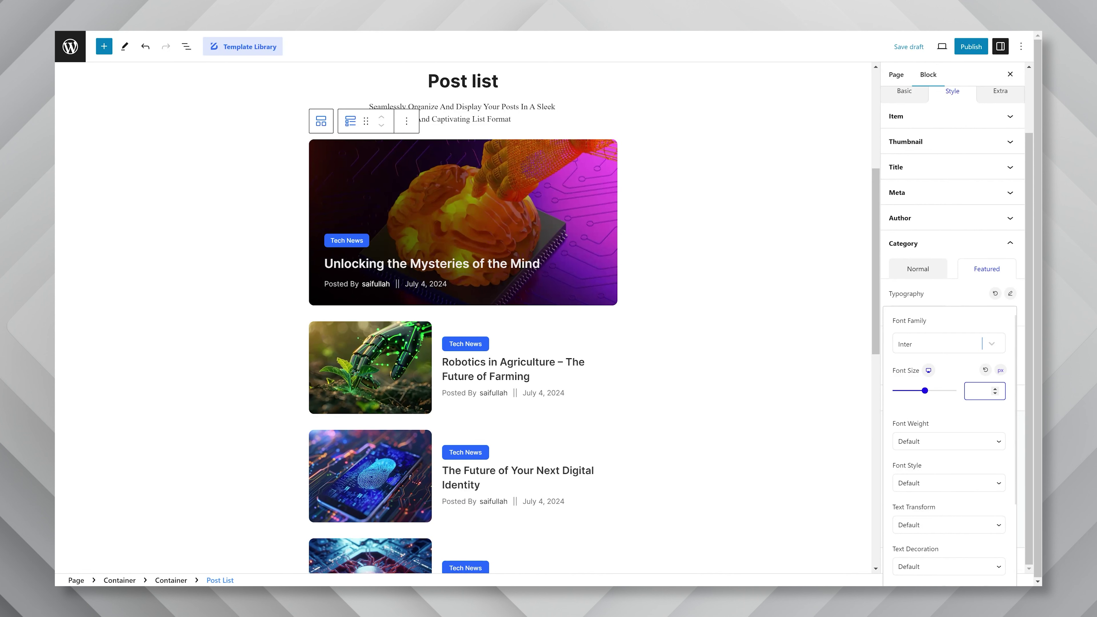
text(12)
click(942, 441)
click(928, 499)
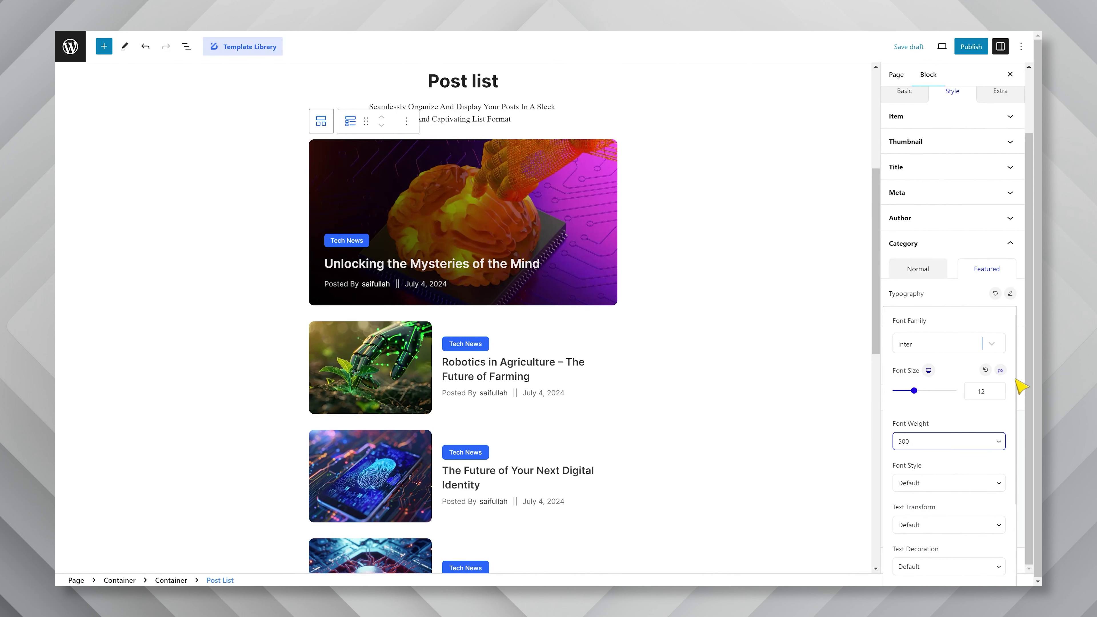
click(967, 302)
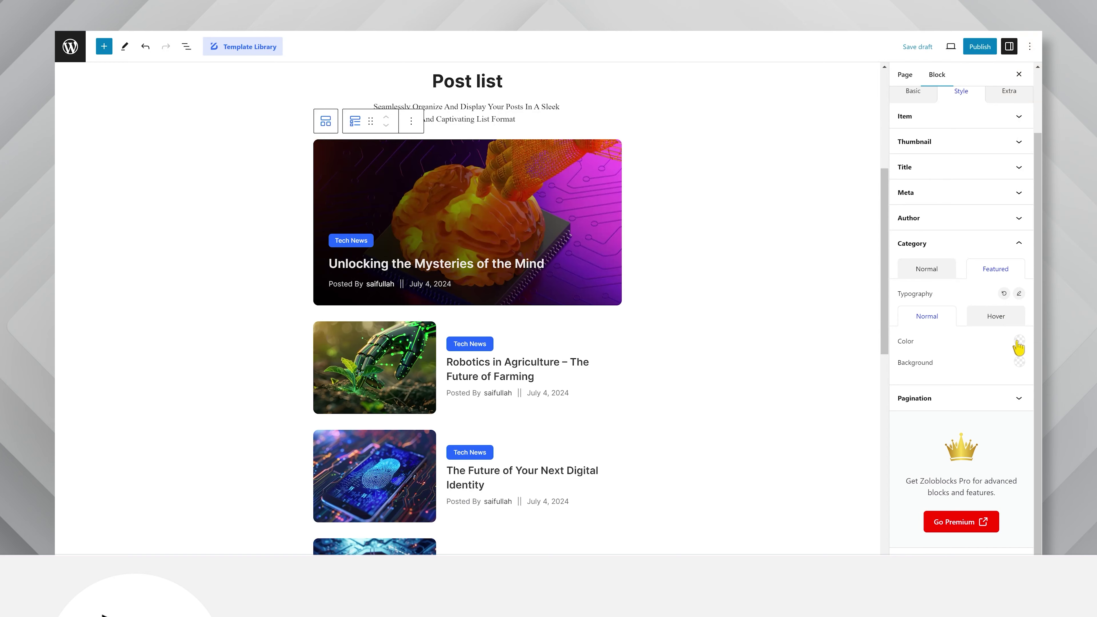
Step: Give the featured badge white text on an orange FA7902 background
click(1019, 342)
click(1019, 363)
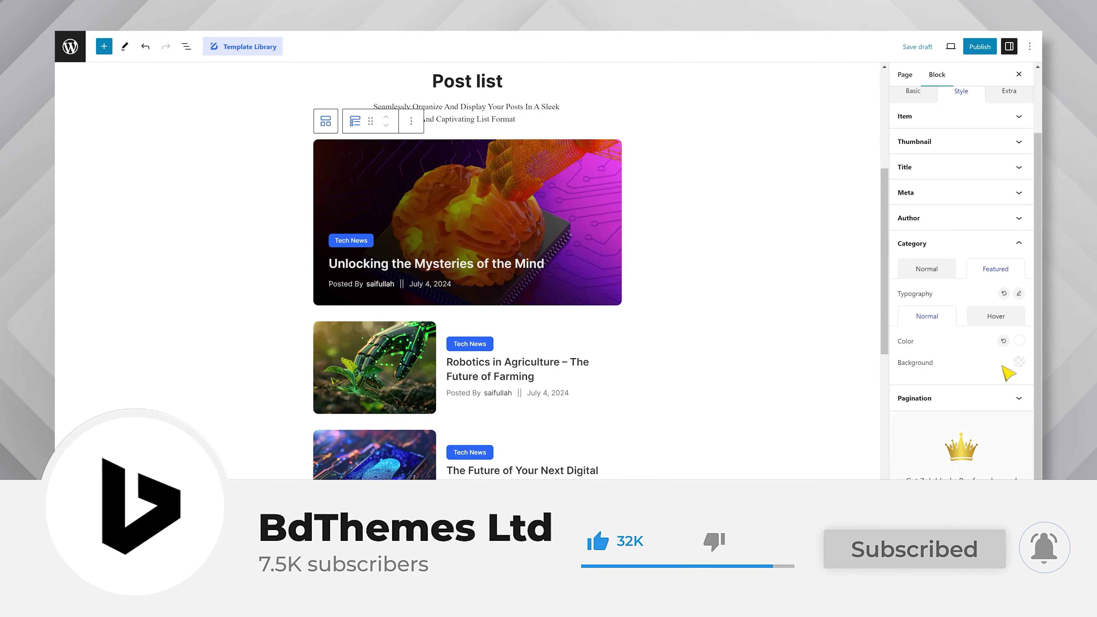
click(1019, 362)
click(945, 245)
text(FA7902)
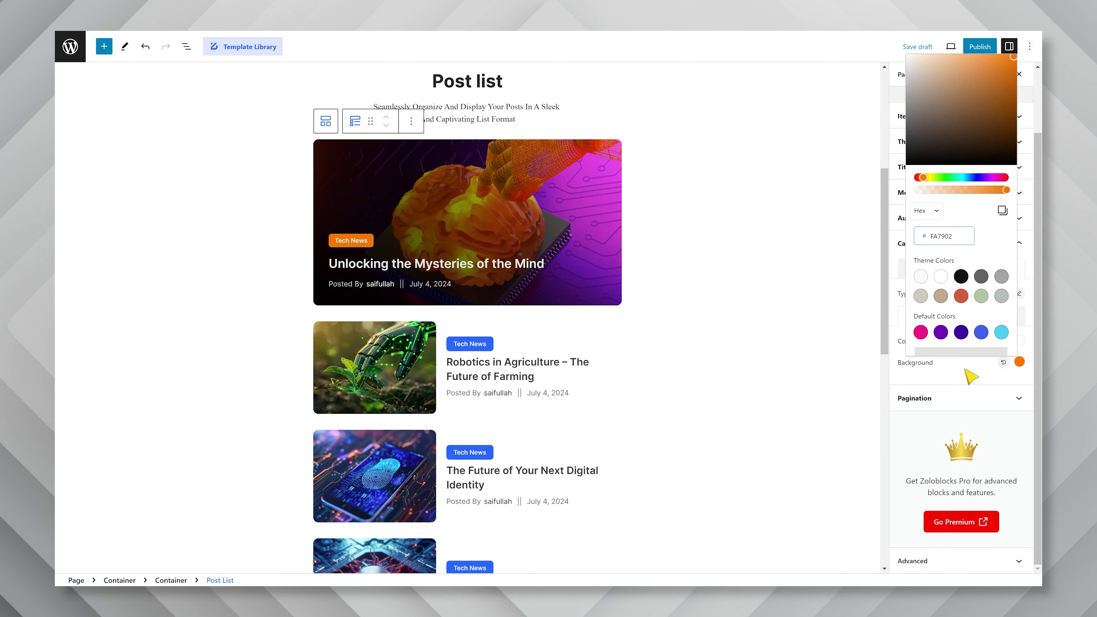
click(970, 373)
Step: Align the Post List pagination buttons to the left
scroll(885, 328, down, 3)
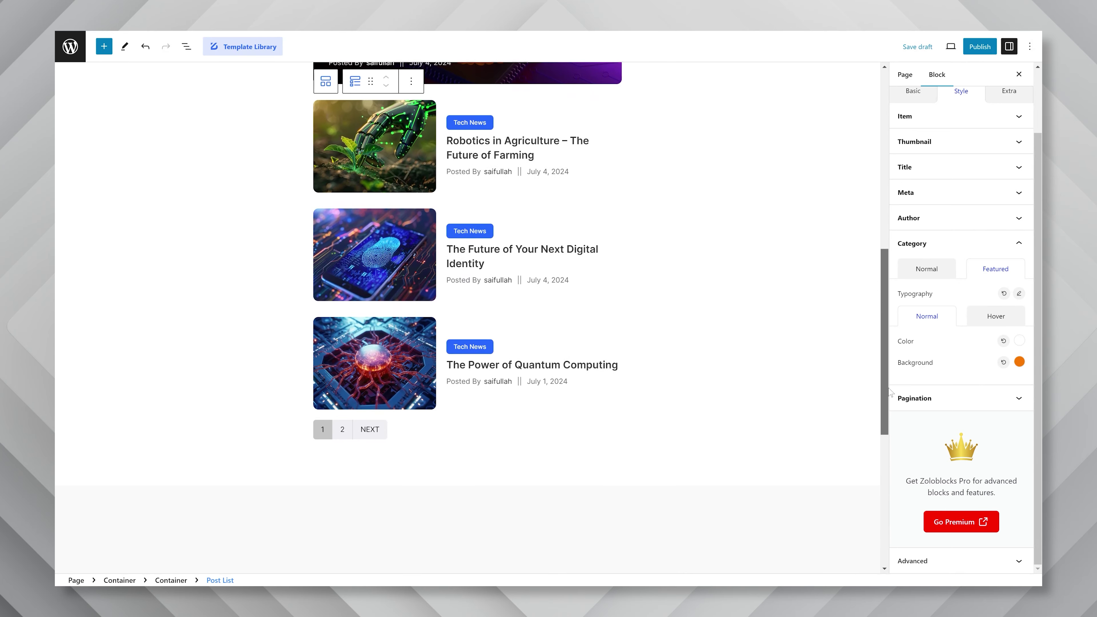
click(961, 399)
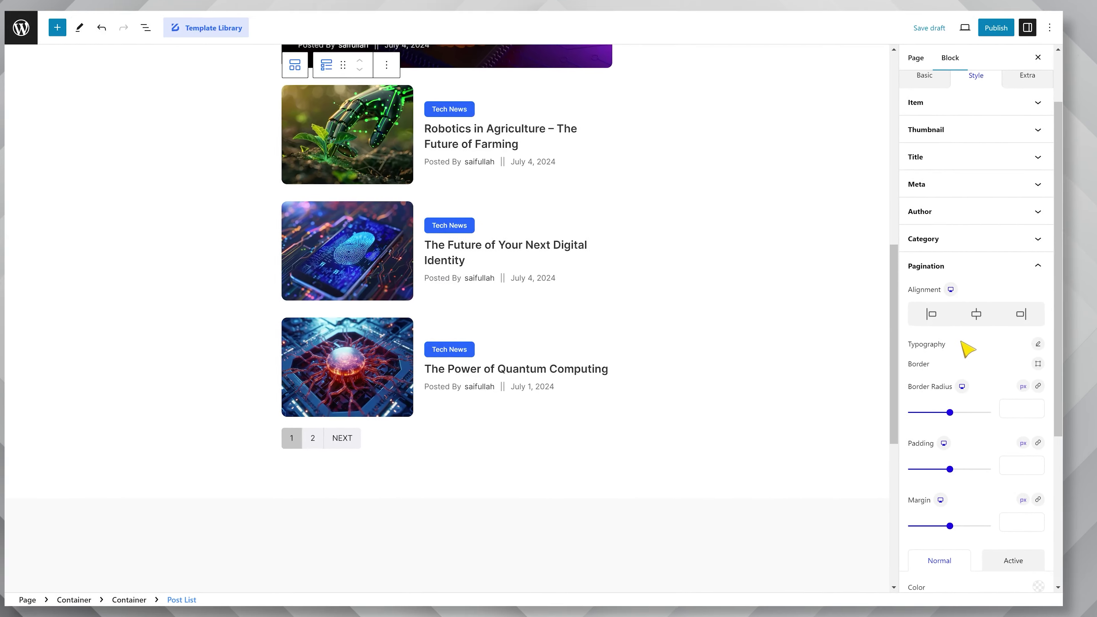
click(919, 313)
click(1012, 323)
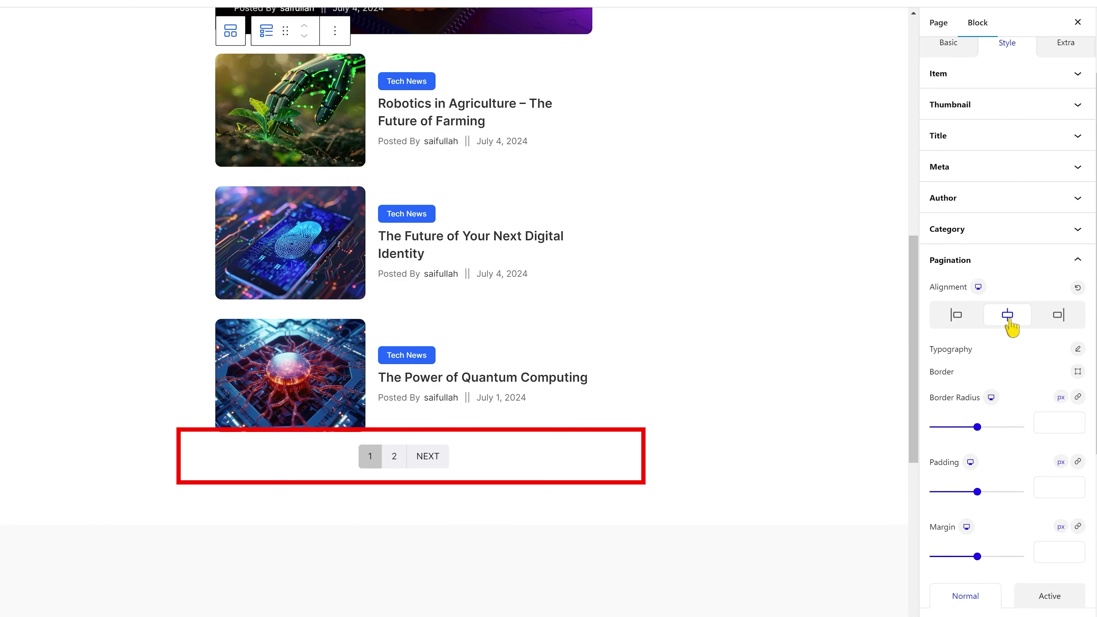
click(1056, 322)
click(964, 322)
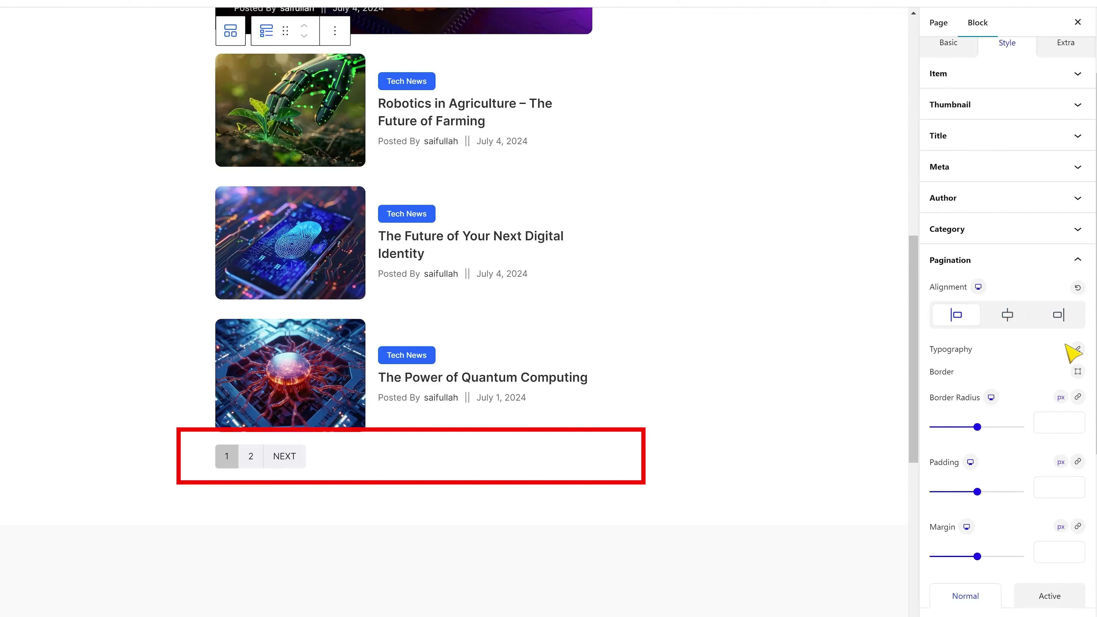
Step: Set the pagination typography to Inter, 14 px, weight 500
click(1077, 350)
text(int)
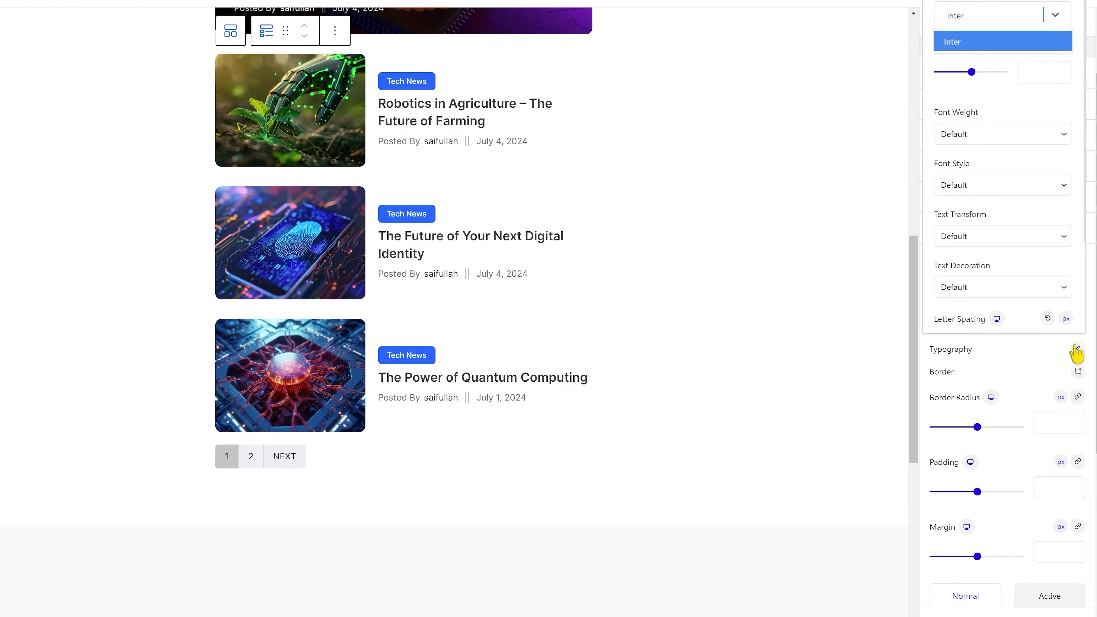
text(er)
key(Return)
click(1045, 72)
text(12)
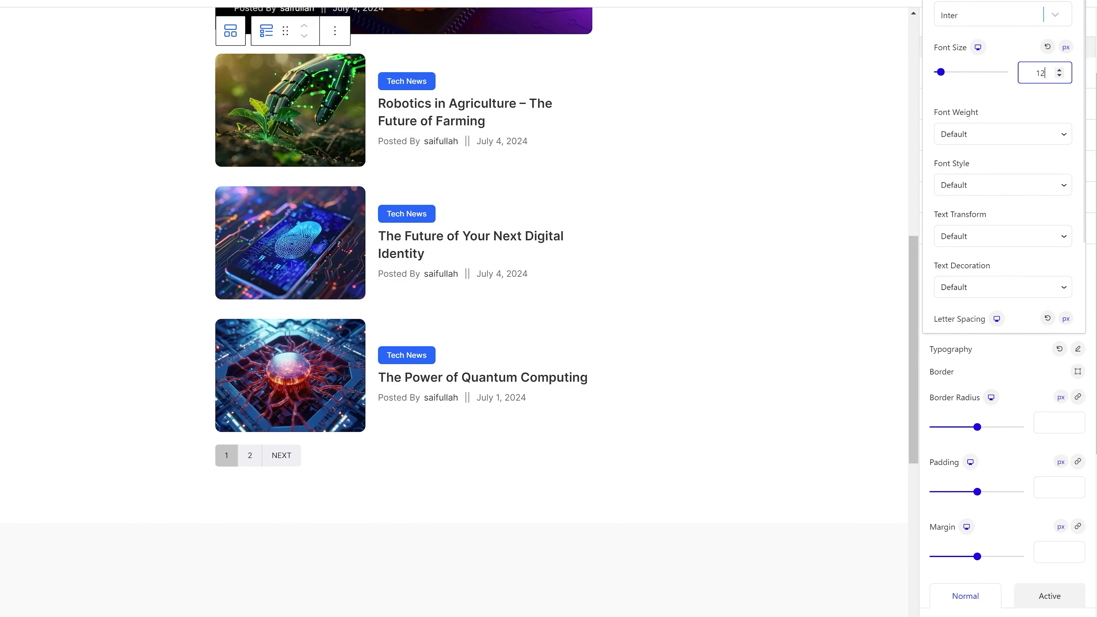
click(1007, 134)
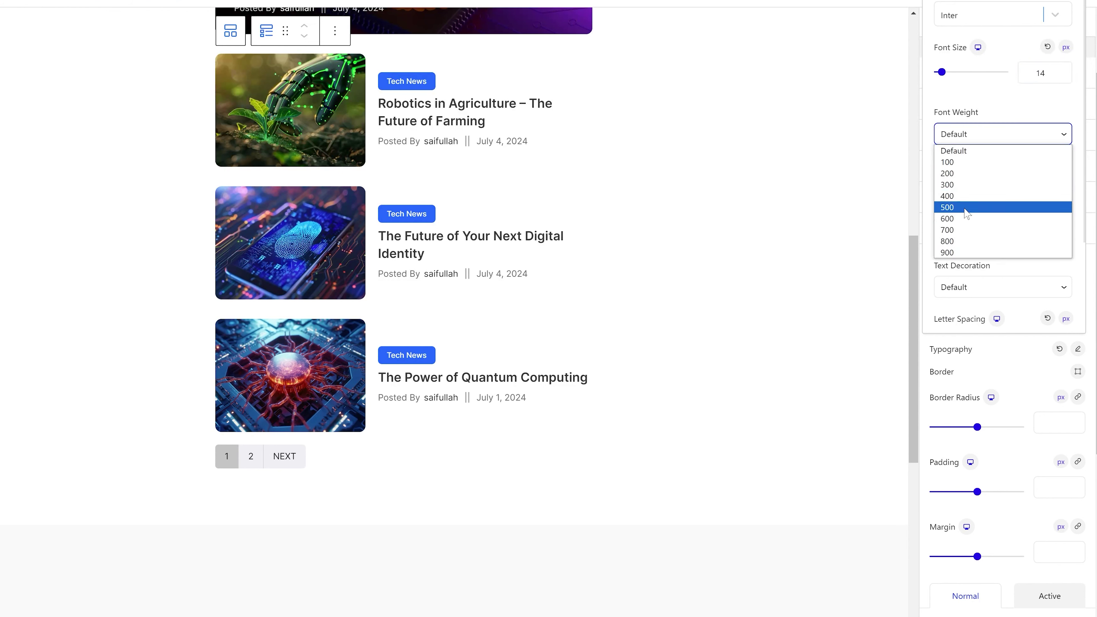
click(995, 206)
click(1041, 348)
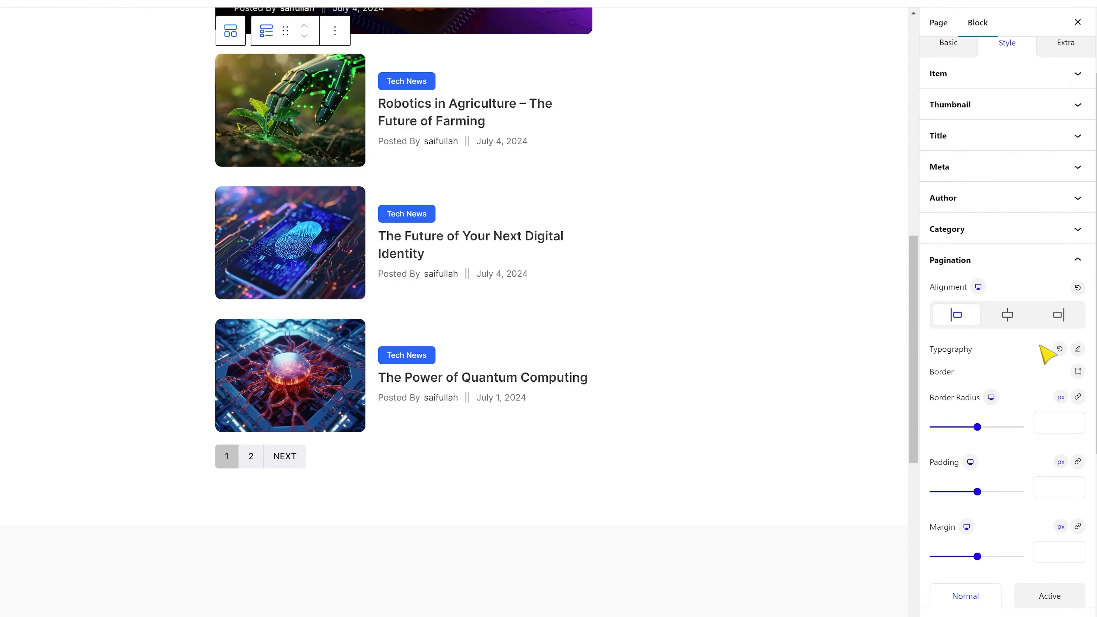
Step: Give the normal pagination buttons white text on a blue 2667ff background
scroll(1047, 352, down, 2)
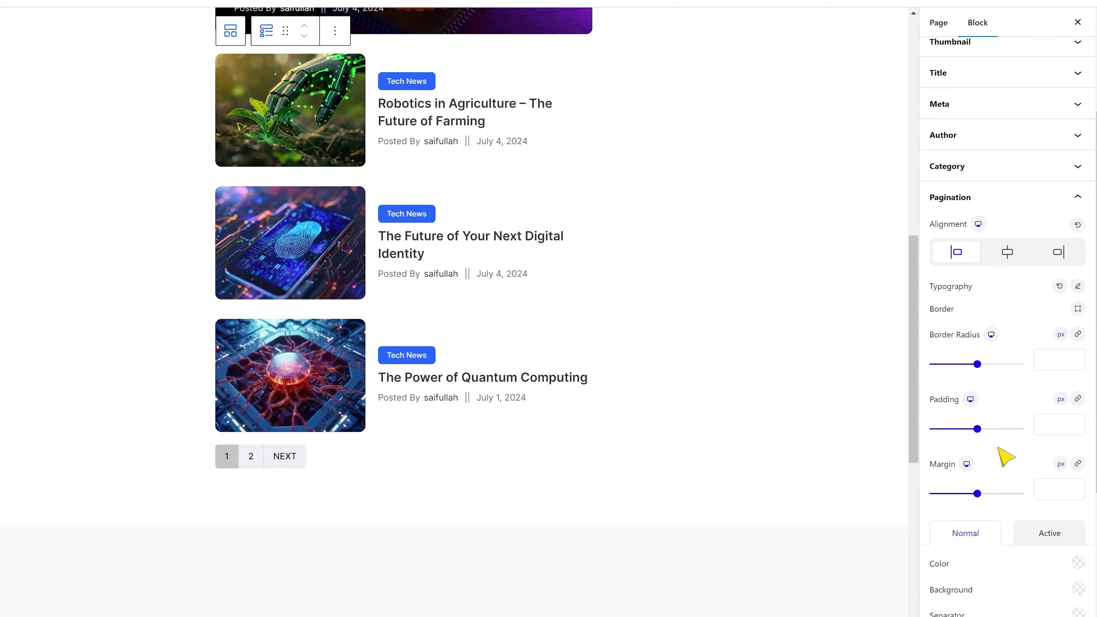
scroll(1006, 458, down, 2)
click(1078, 501)
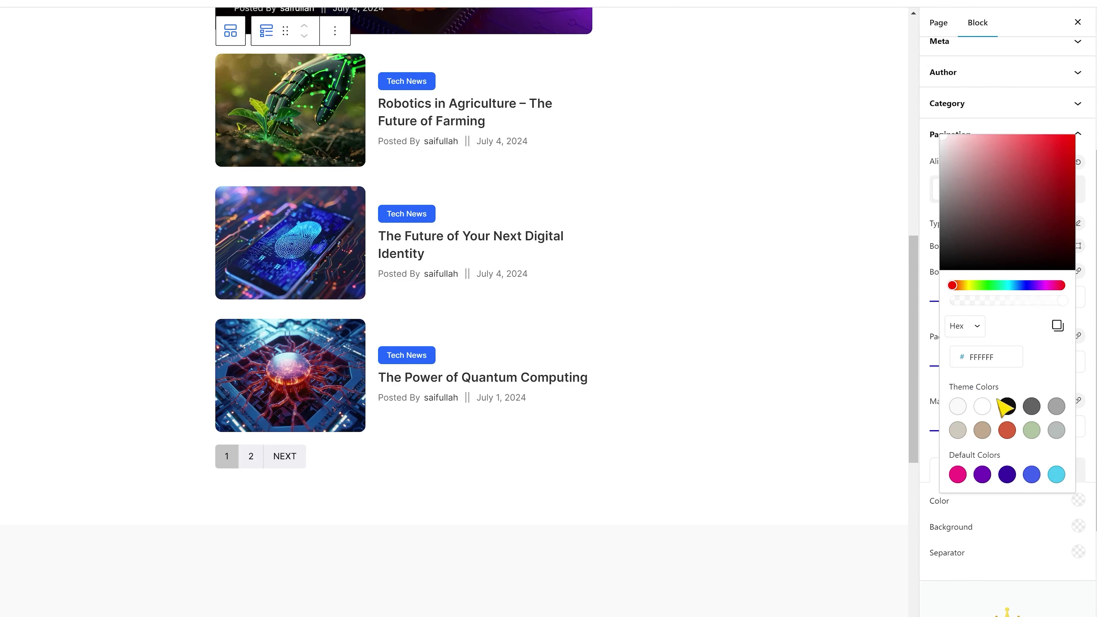
click(979, 178)
drag(979, 179, 931, 139)
click(1078, 526)
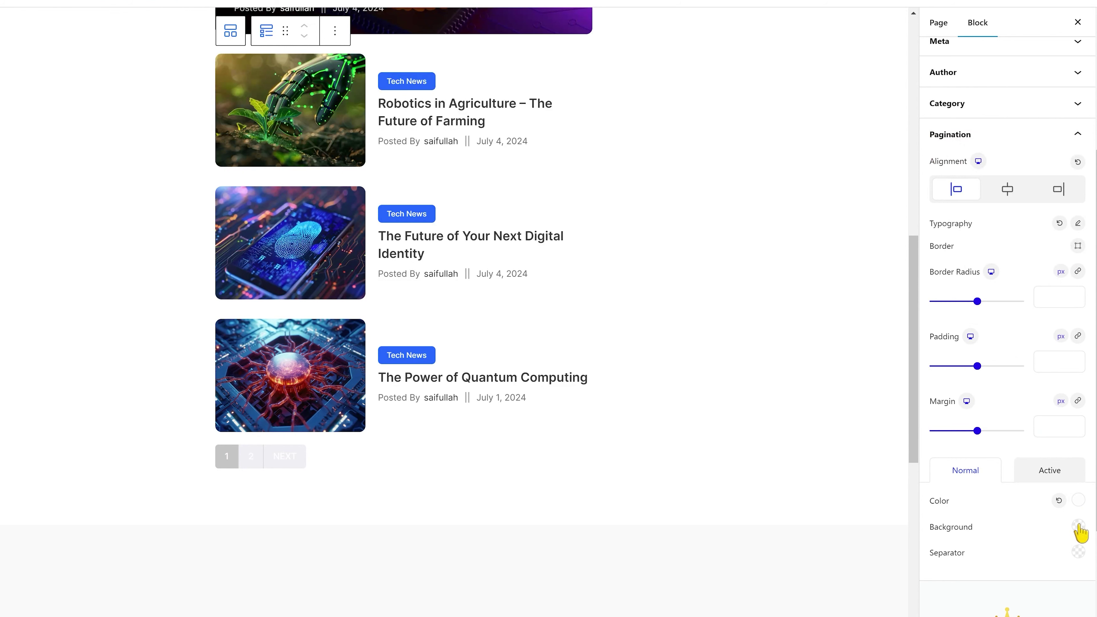
click(1078, 526)
double_click(985, 382)
text(2667ff)
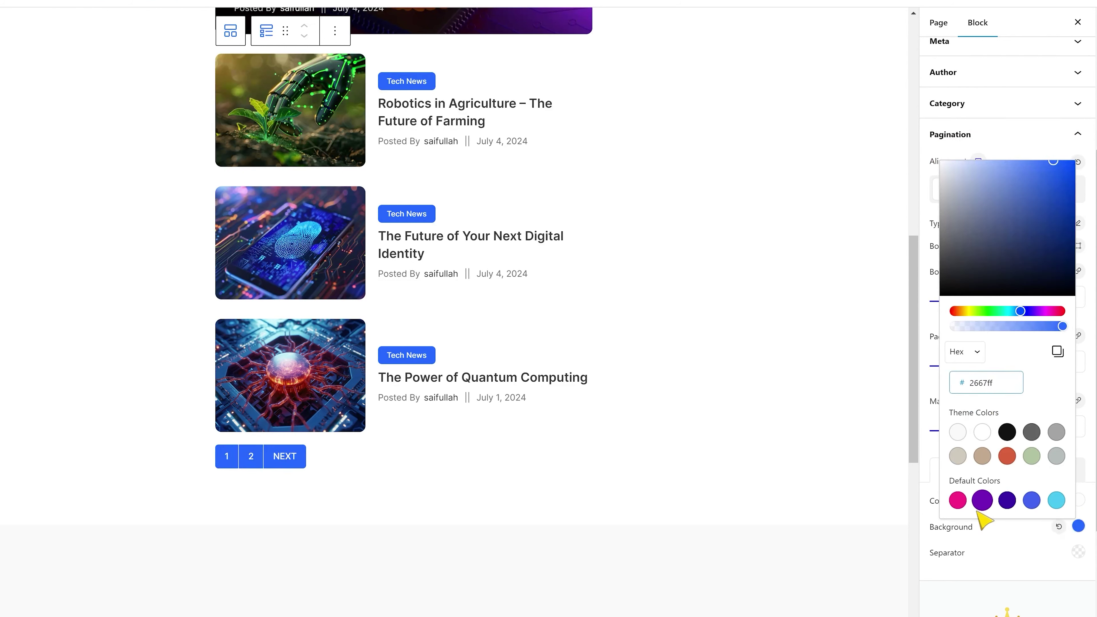
click(1004, 553)
Step: Set the active page button's background to the blue swatch
click(1053, 479)
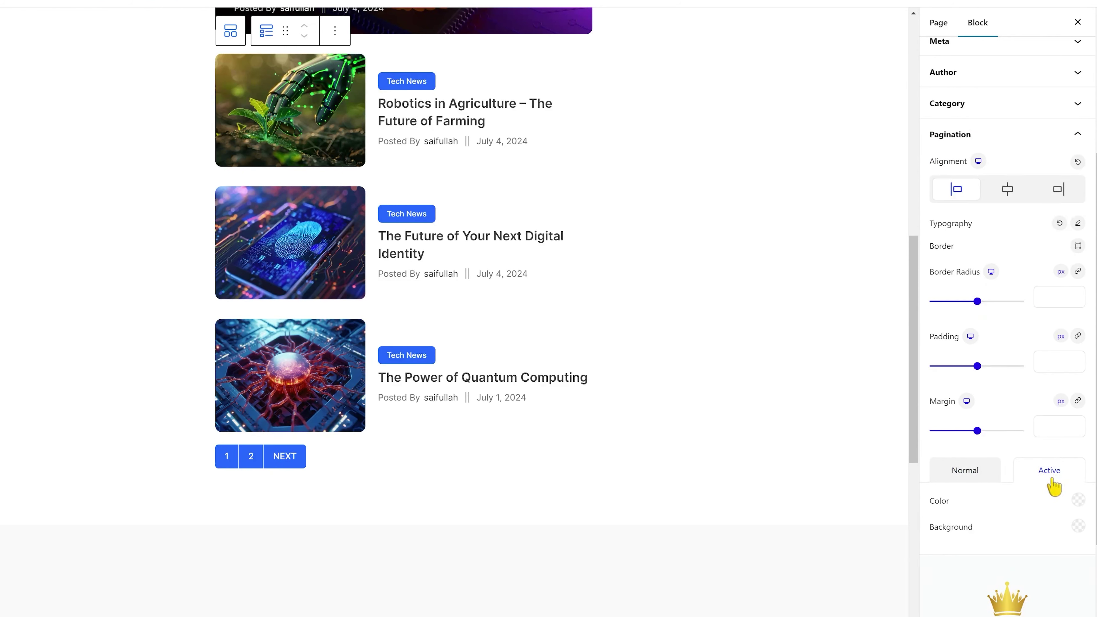
click(1077, 501)
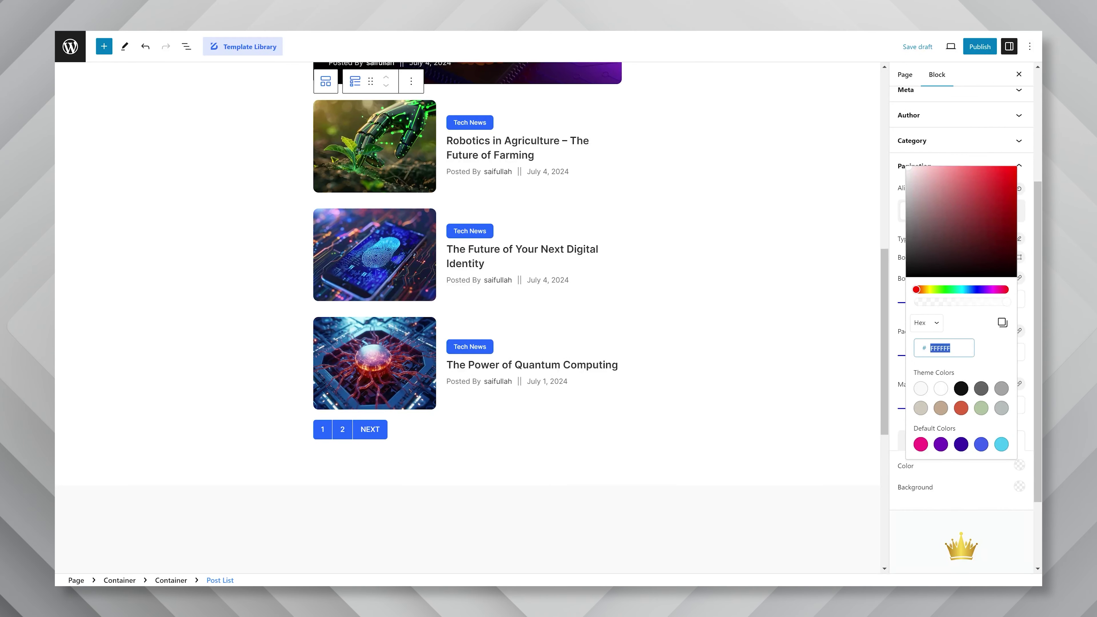
click(1038, 500)
click(1017, 490)
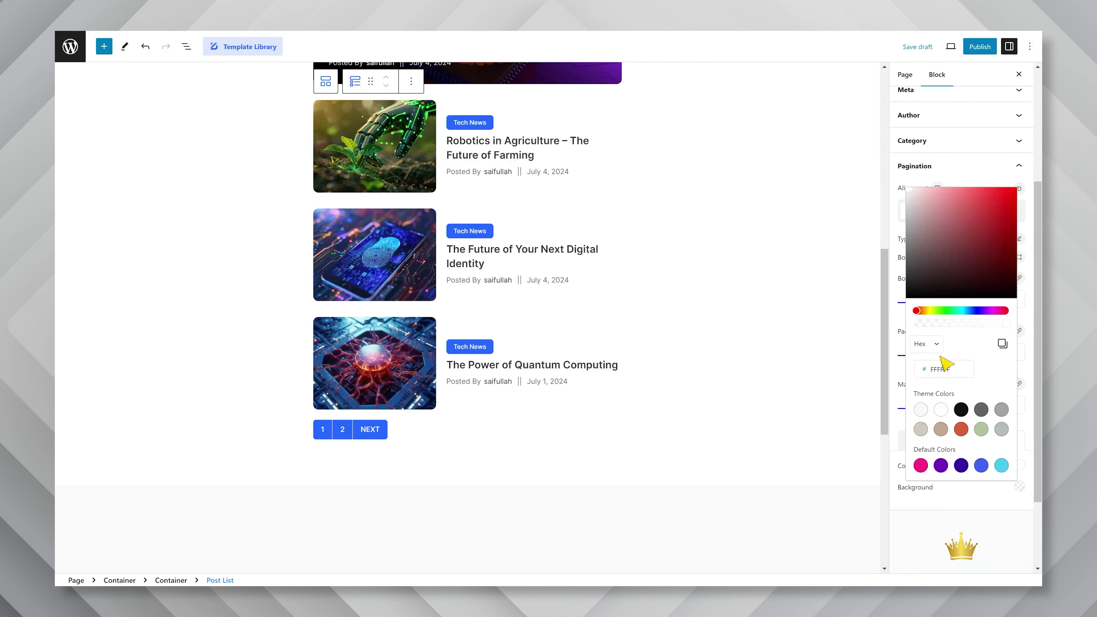
click(943, 368)
click(980, 465)
click(979, 508)
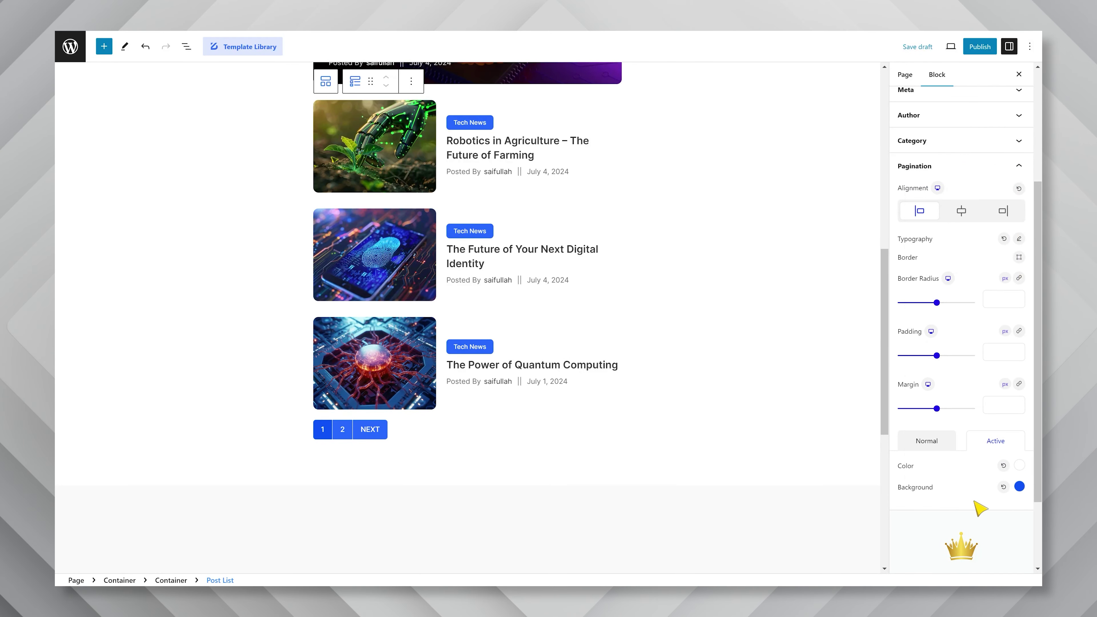
scroll(979, 503, up, 5)
Step: Scroll the canvas up to bring the dark Design 04 sports post layout into view
drag(887, 351, 882, 258)
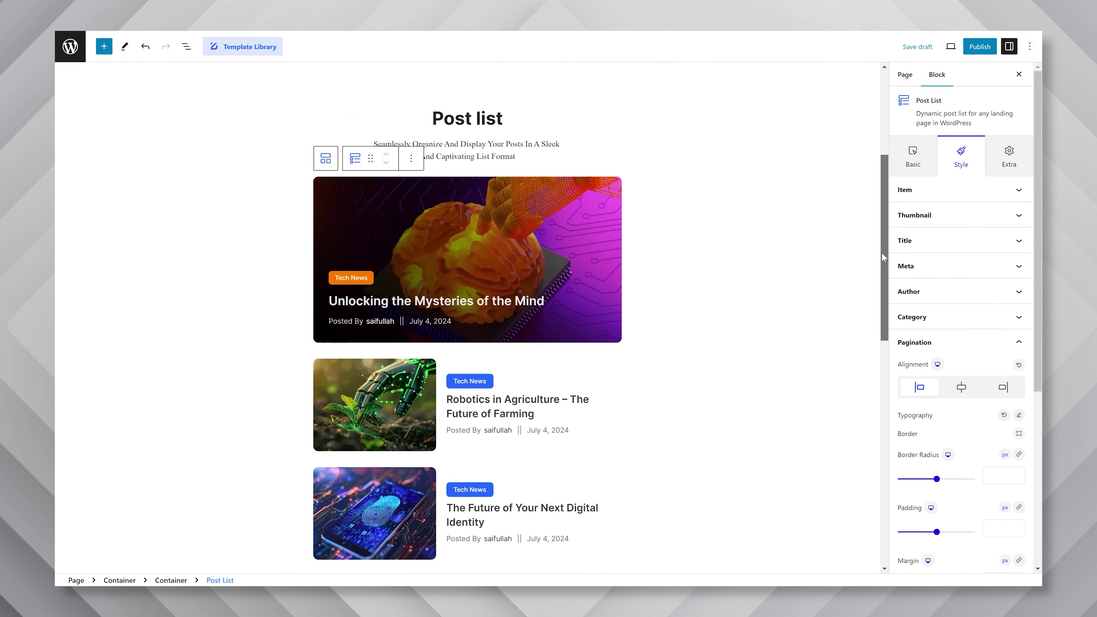